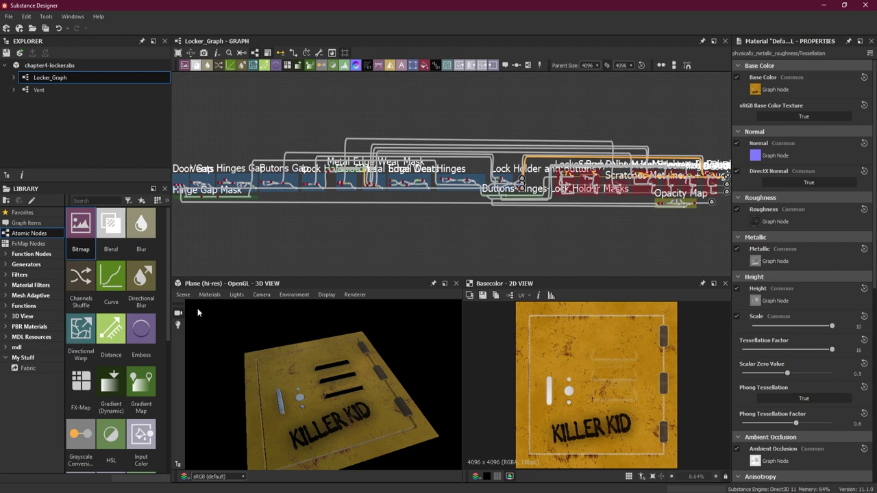
Switch to the Photos window, browse the yellow locker reference renders from 4.jpg to 1.jpg, and close the viewer
left_click(183, 297)
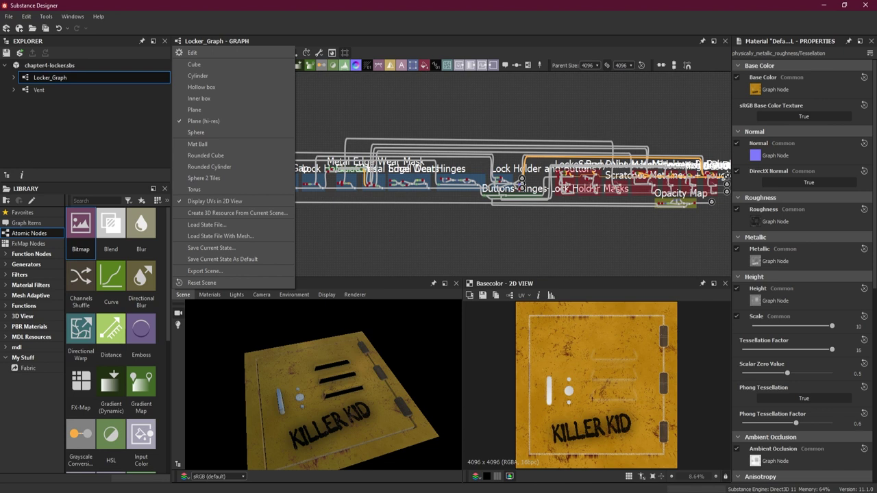
key("alt+Tab")
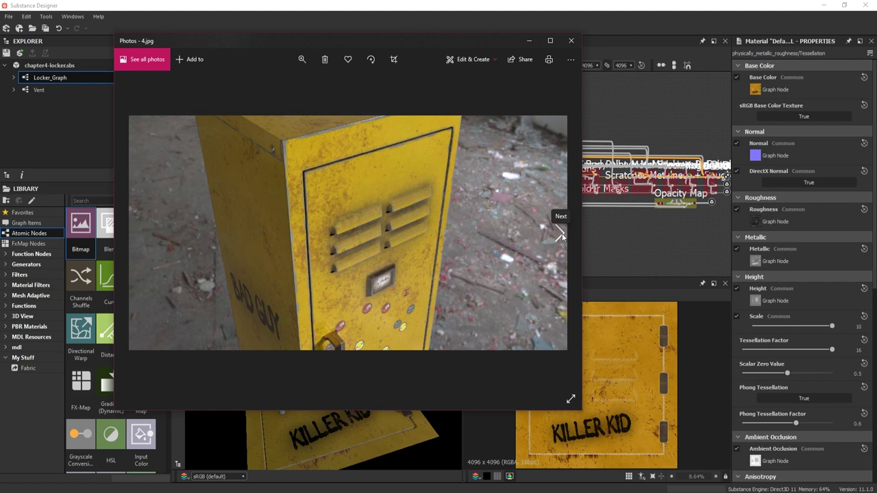
left_click(559, 234)
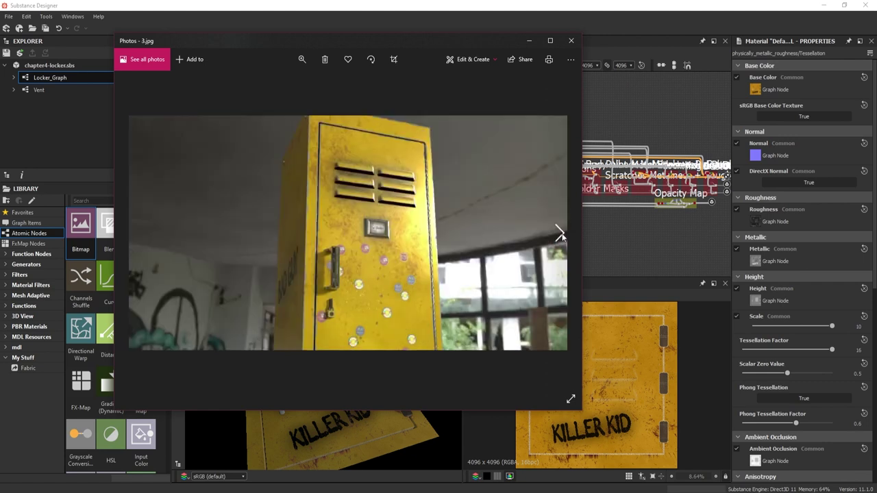
left_click(559, 234)
left_click(560, 235)
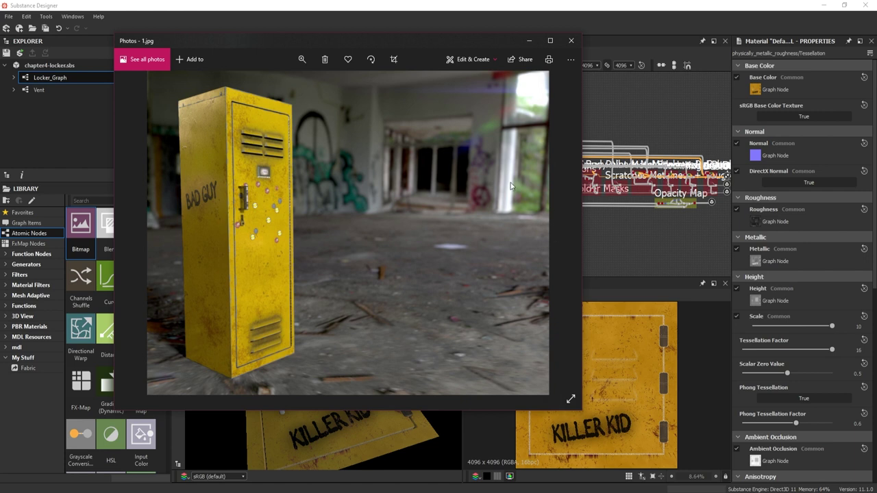
key("alt+F4")
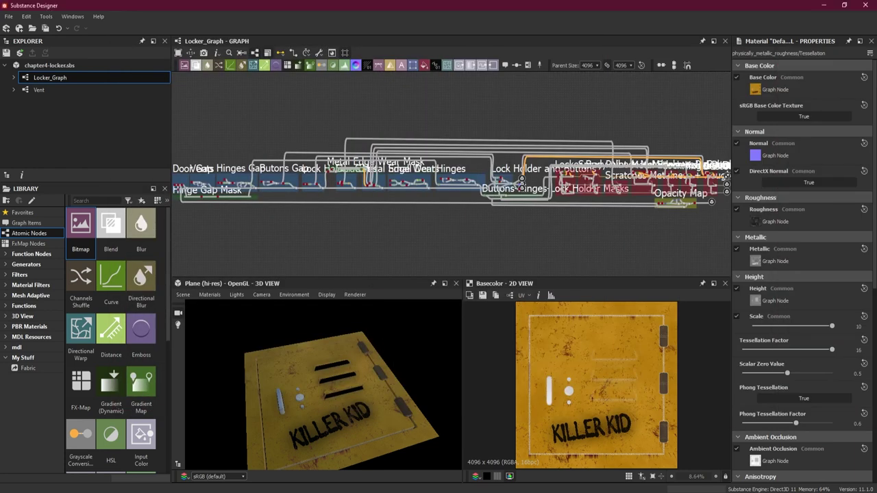
left_click(183, 295)
mouse_move(209, 295)
mouse_move(183, 294)
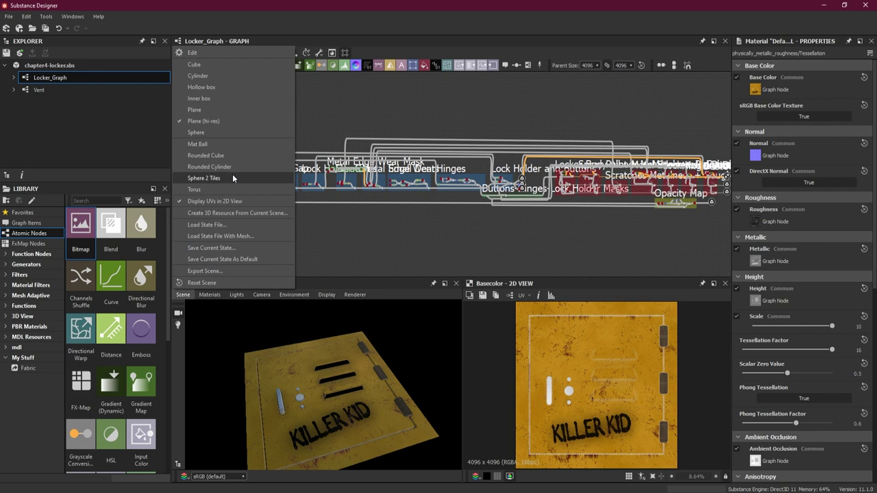
left_click(367, 237)
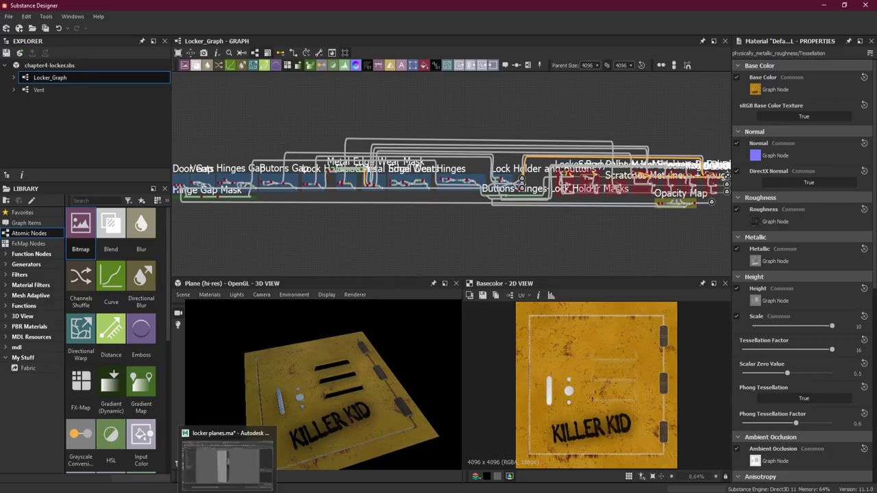
Switch to Maya, save the locker planes.ma scene and frame the whole locker in the perspective view
left_click(226, 411)
left_click_drag(509, 277, 530, 253, "alt")
key("ctrl+s")
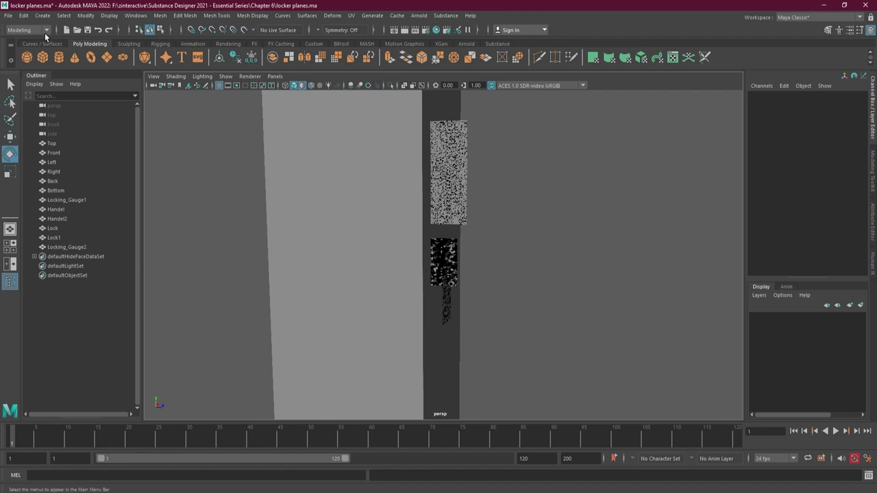
key("q")
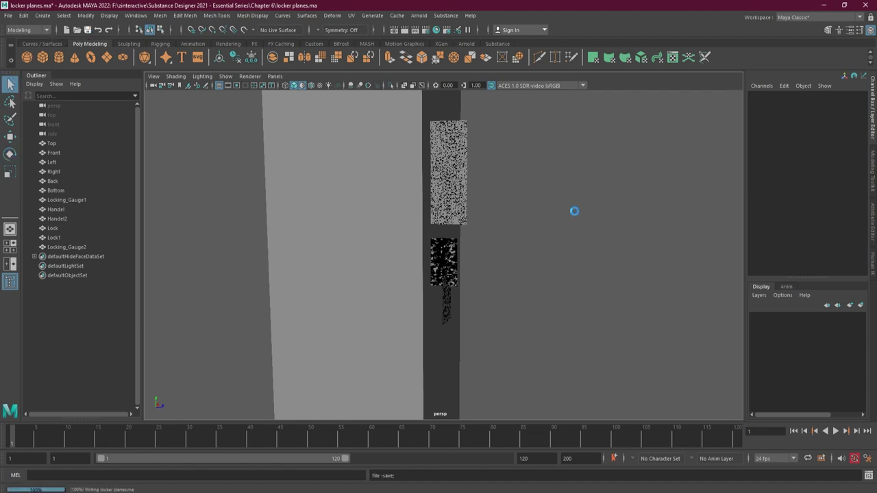
key("e")
key("f")
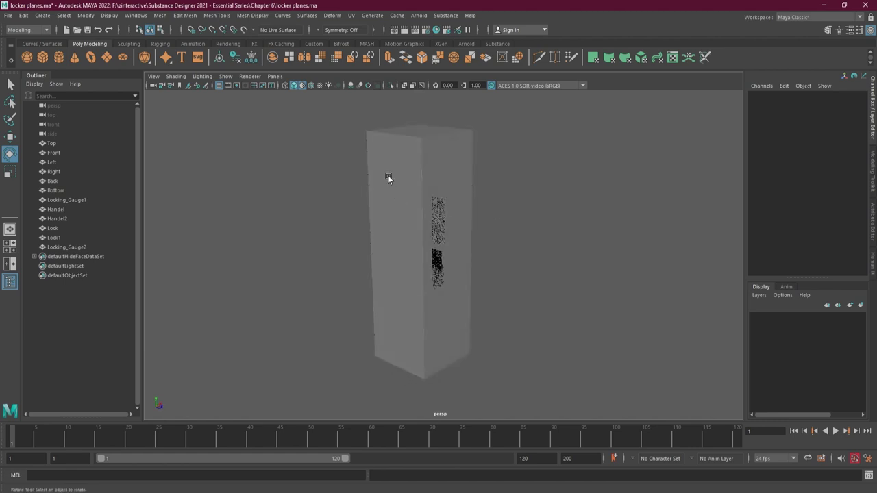
Lift the Top plane about 18.27 units along Y off the locker body, and undo the move
left_click(78, 143)
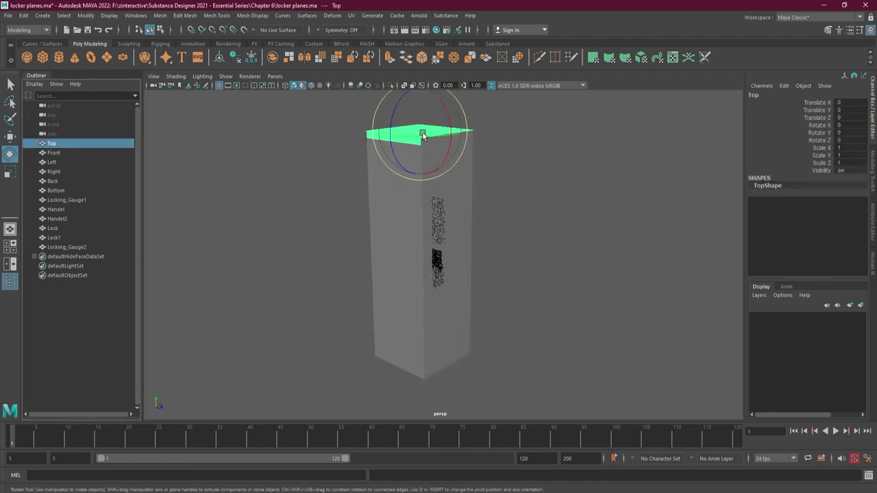
scroll(439, 130, "up", 3)
left_click_drag(463, 137, 505, 210, "alt")
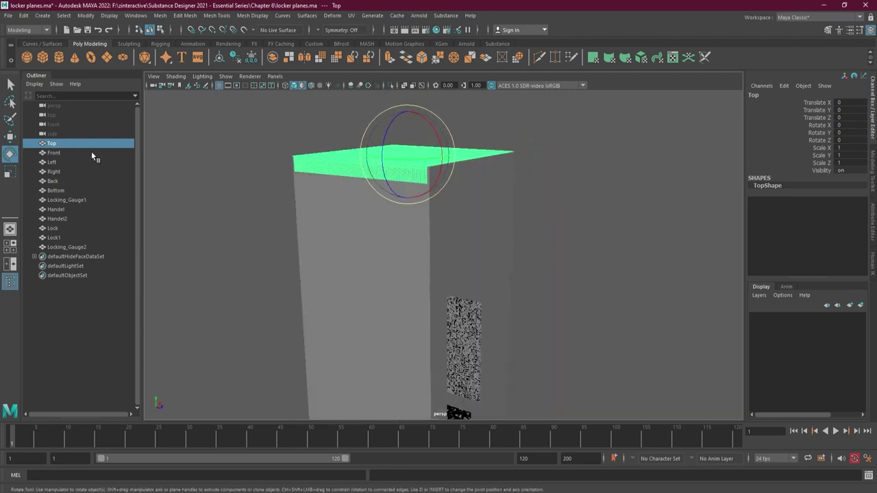
key("w")
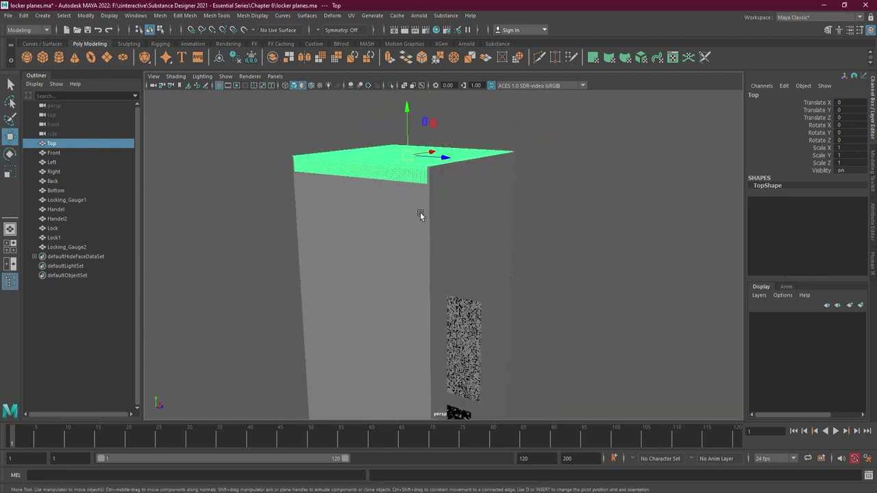
left_click_drag(568, 223, 485, 177, "alt")
left_click(533, 198)
mouse_move(565, 193)
left_mouse_down("alt")
mouse_move(507, 199)
mouse_move(548, 248)
mouse_move(405, 187)
mouse_move(558, 208)
mouse_move(560, 200)
left_mouse_up("alt")
key("ctrl+z")
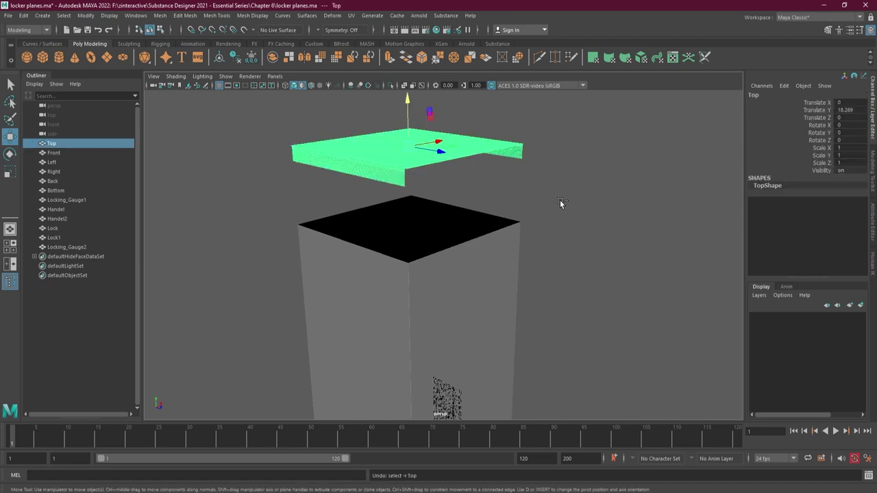
key("ctrl+z")
Select the Front and Left planes one after another and examine each on the locker body
left_click(53, 153)
key("f")
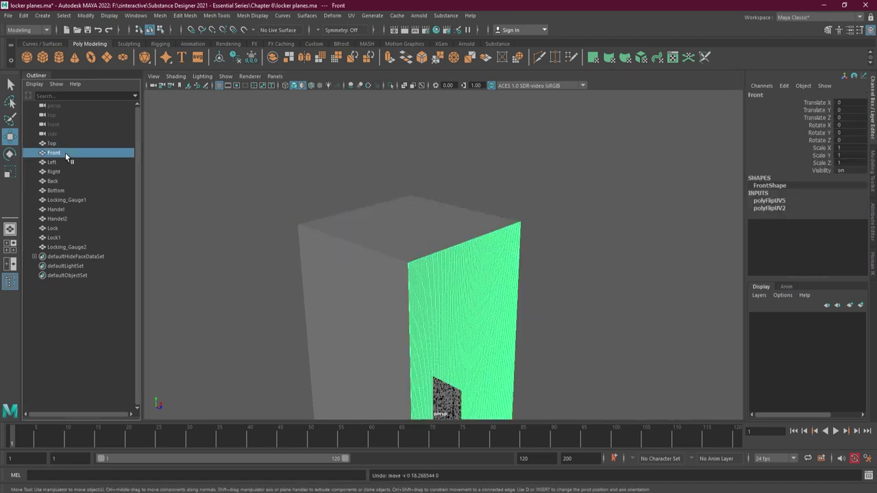
key("f")
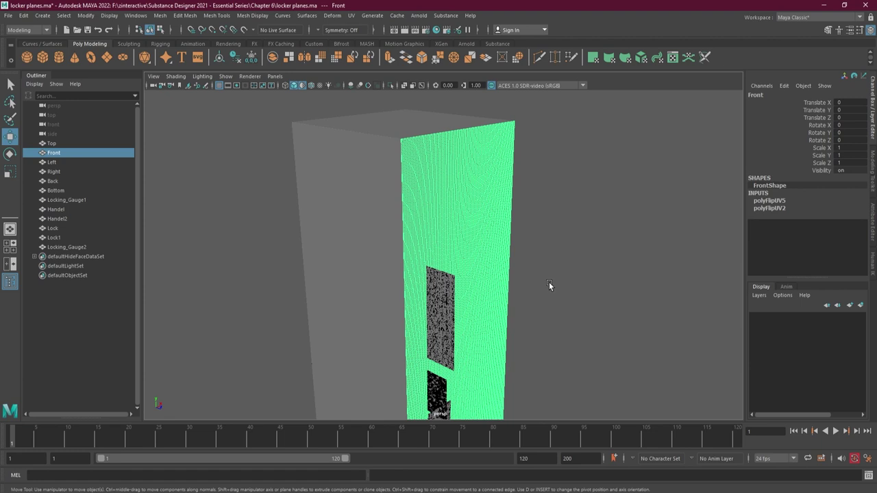
left_click_drag(548, 286, 373, 263, "alt")
left_click_drag(425, 220, 313, 211, "alt")
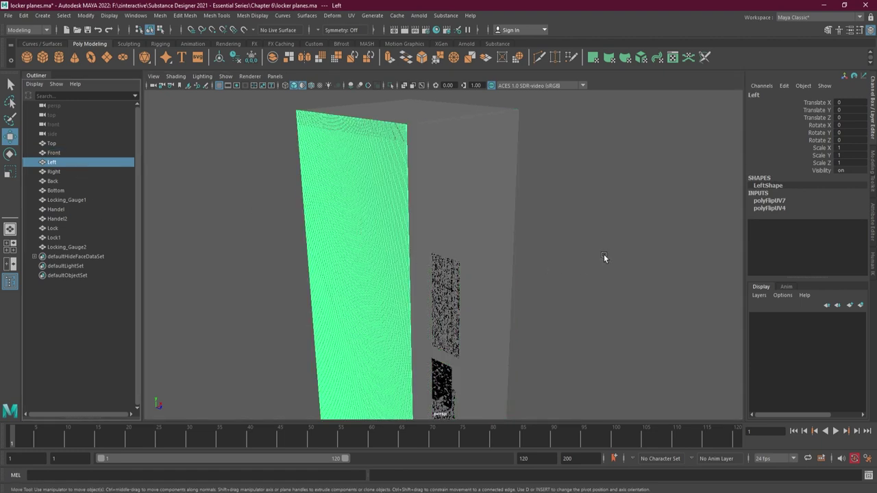
left_click(495, 261)
key("f")
Select the Right, Back and Bottom planes one after another and examine where each sits on the locker
left_click(112, 174)
left_click_drag(547, 250, 533, 265, "alt")
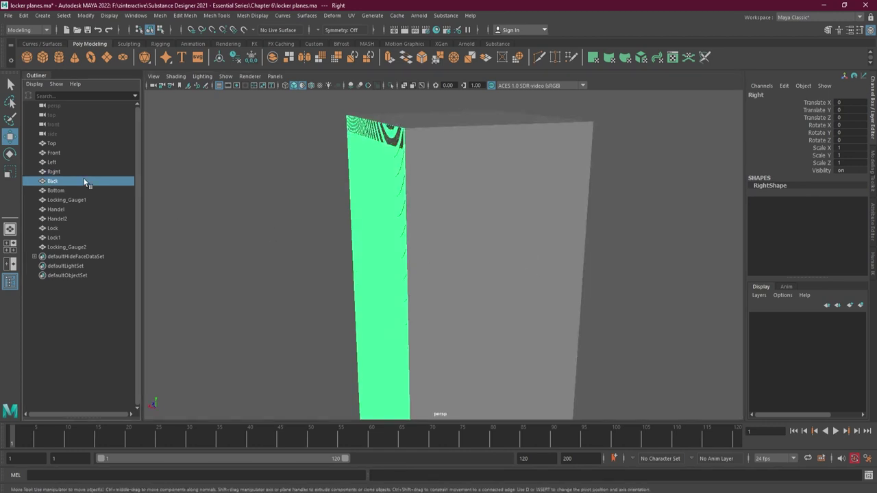
left_click(85, 182)
left_click_drag(236, 295, 395, 185, "alt")
left_click(66, 192)
scroll(393, 174, "up", 5)
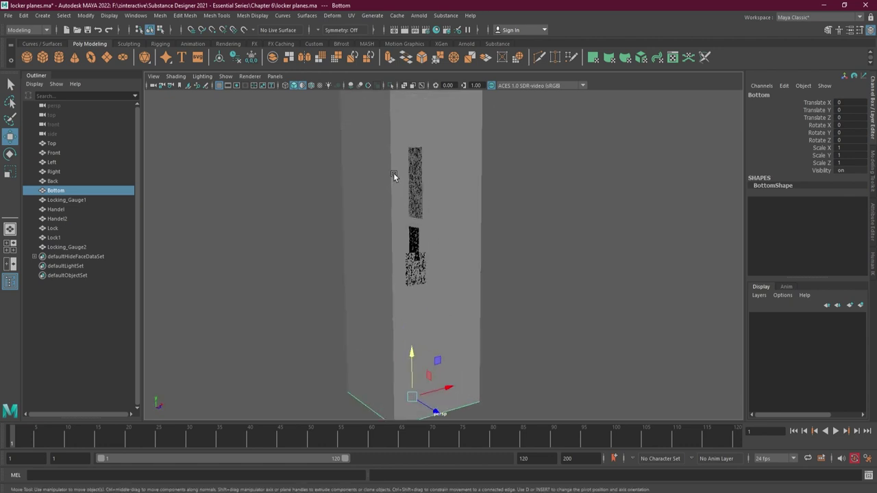
left_click_drag(475, 232, 489, 247, "alt")
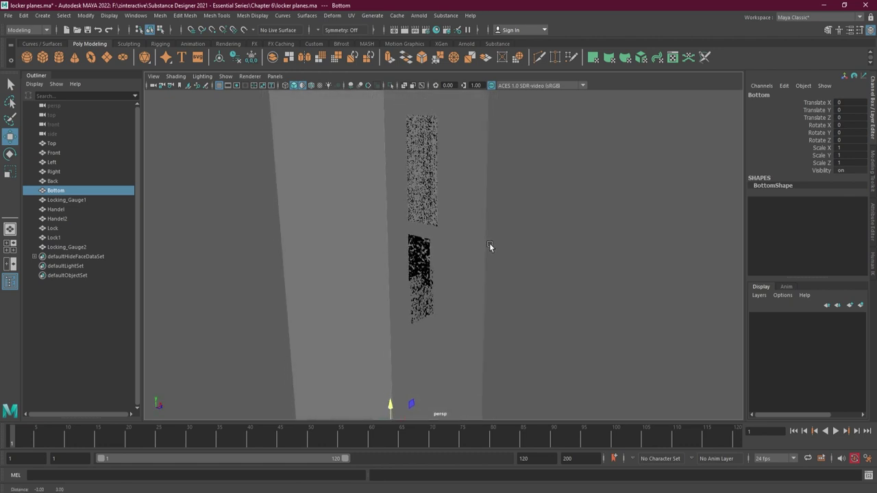
Examine the Locking_Gauge1 plane on the locker front and reorder it in the scene list directly above Locking_Gauge2
left_click(86, 200)
left_click_drag(293, 250, 384, 258, "alt")
left_click_drag(407, 288, 540, 305, "alt")
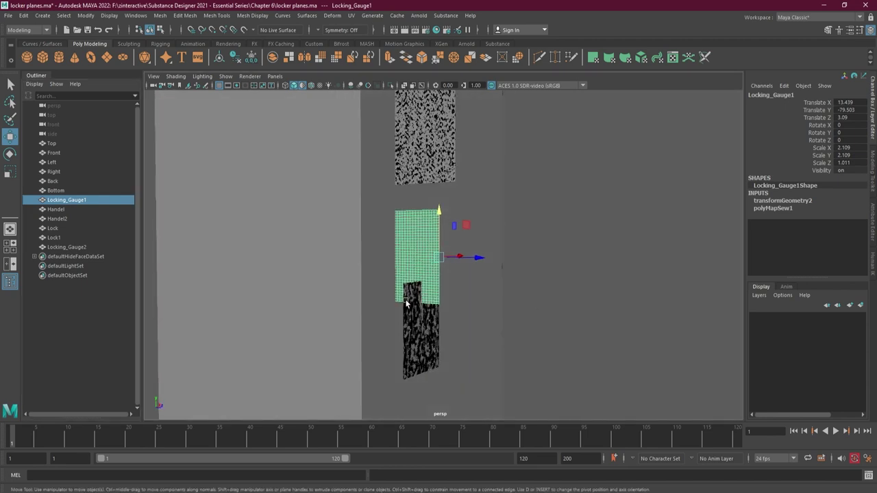
left_click_drag(446, 307, 419, 299, "alt")
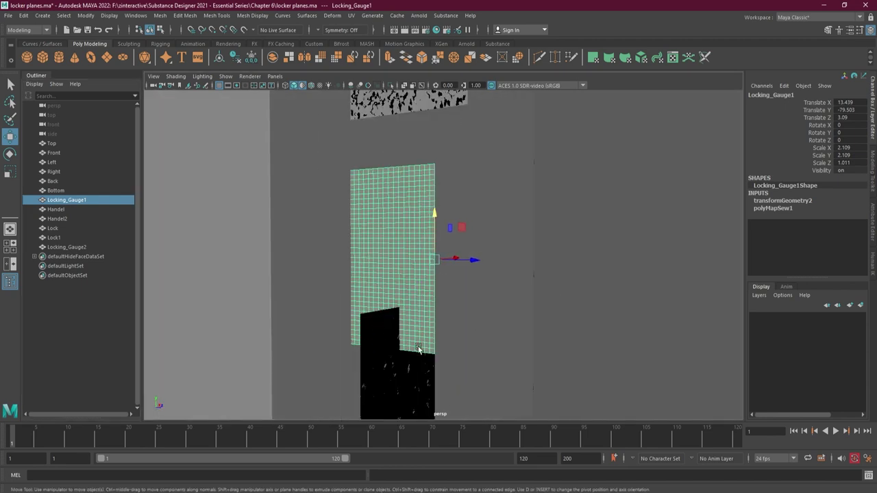
left_click_drag(577, 305, 589, 306, "alt")
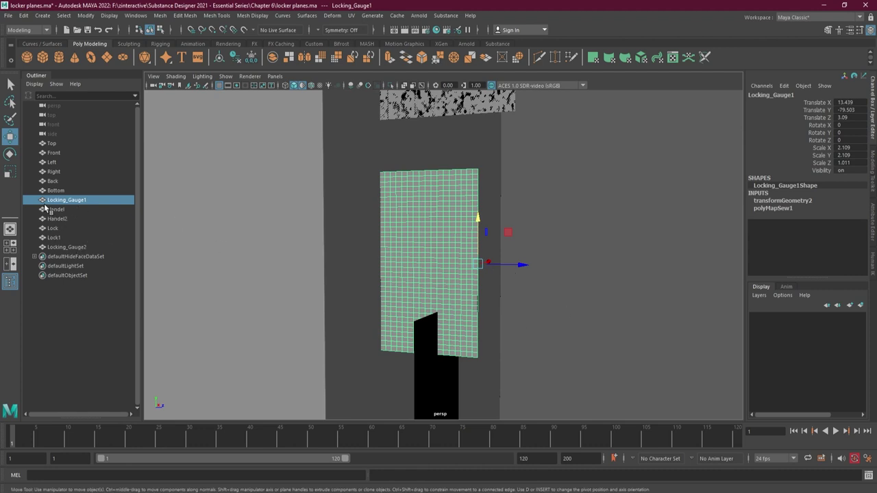
left_click_drag(46, 248, 47, 248)
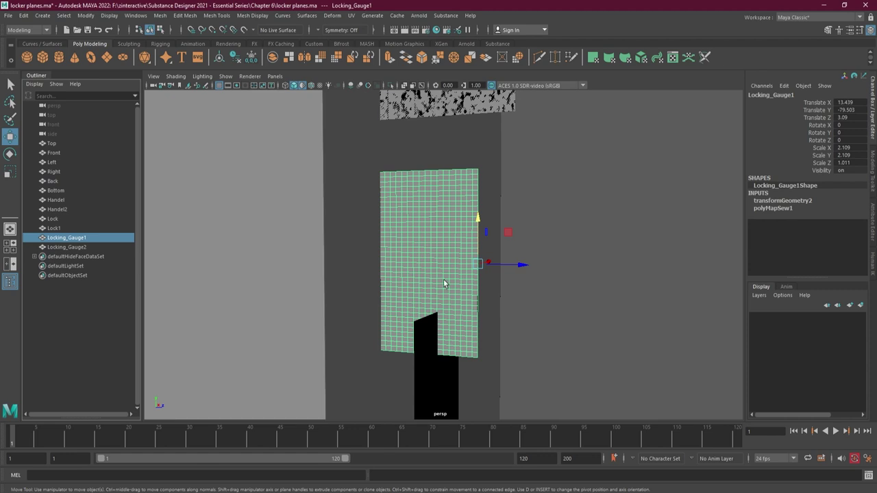
Alternate the selection between Locking_Gauge1 and Locking_Gauge2 and compare the two overlapping planes from several angles
left_click(106, 249)
left_click_drag(493, 293, 450, 294, "alt")
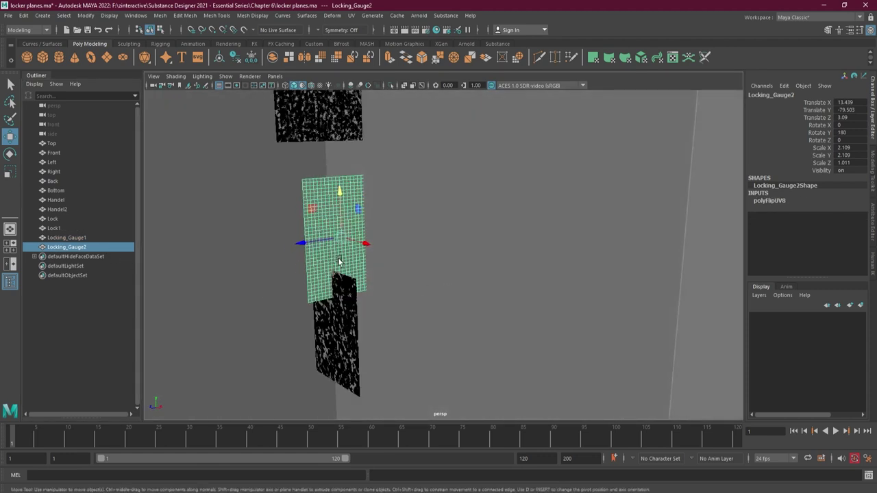
left_click(91, 238)
left_click(92, 247)
left_click_drag(247, 268, 357, 262, "alt")
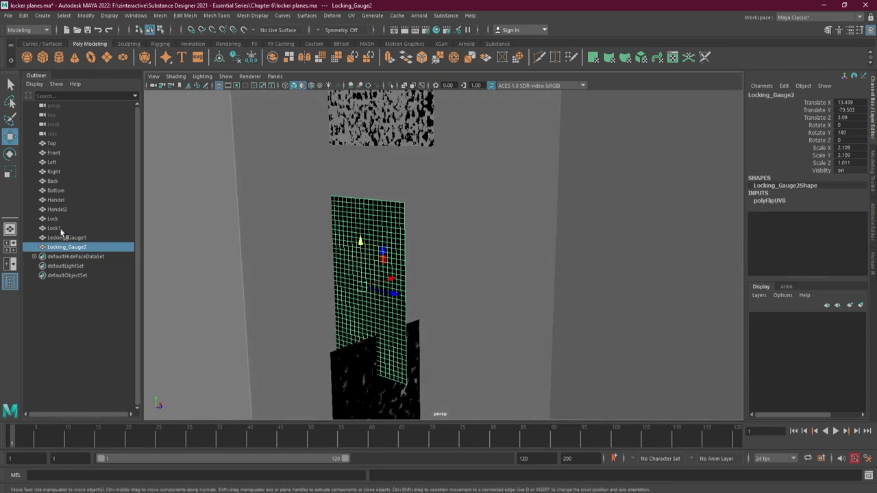
scroll(356, 264, "up", 1)
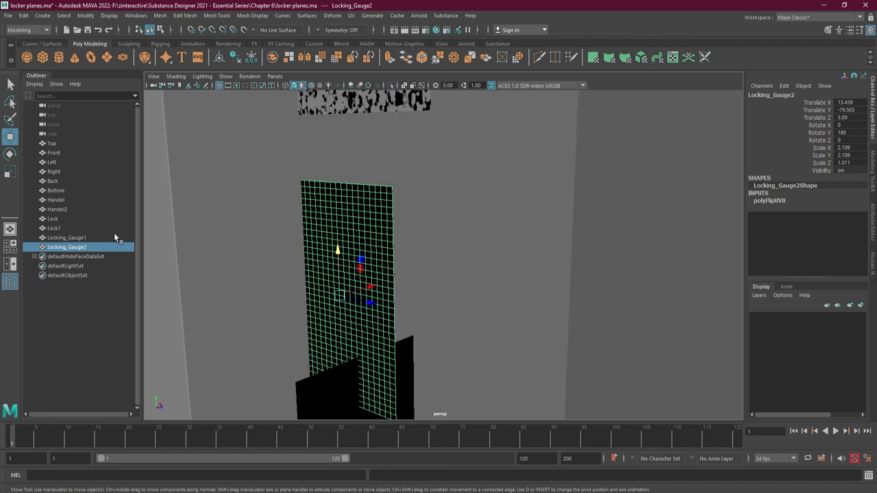
left_click(103, 237)
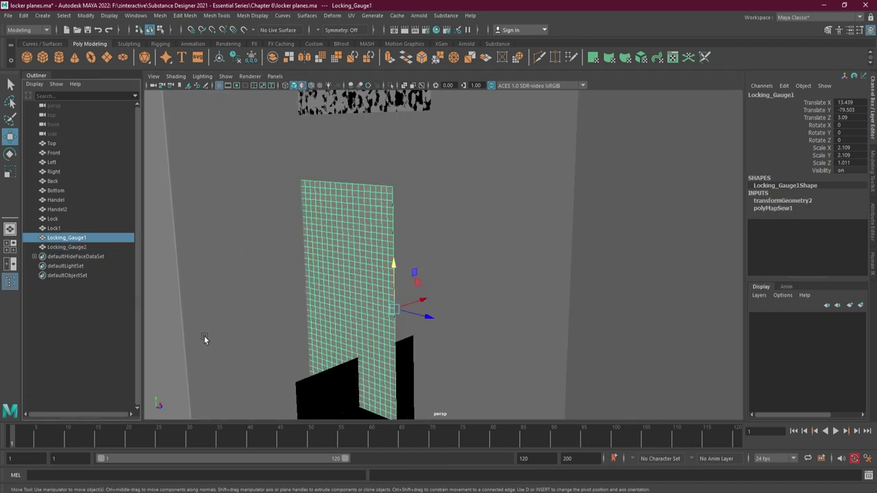
left_click(96, 248)
left_click_drag(474, 337, 394, 328, "alt")
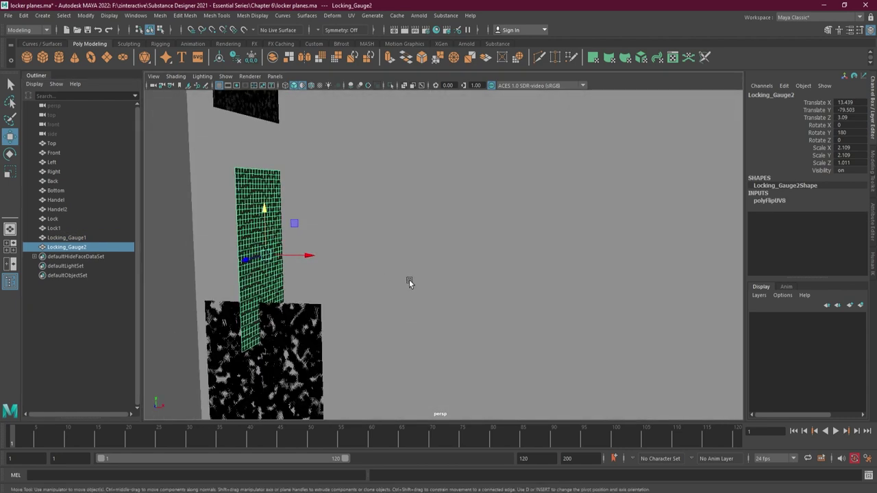
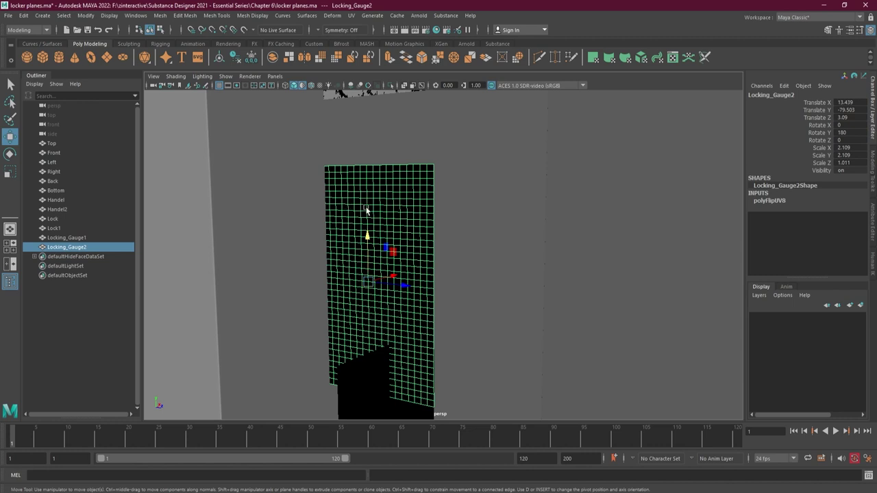
left_click_drag(374, 281, 408, 273, "alt")
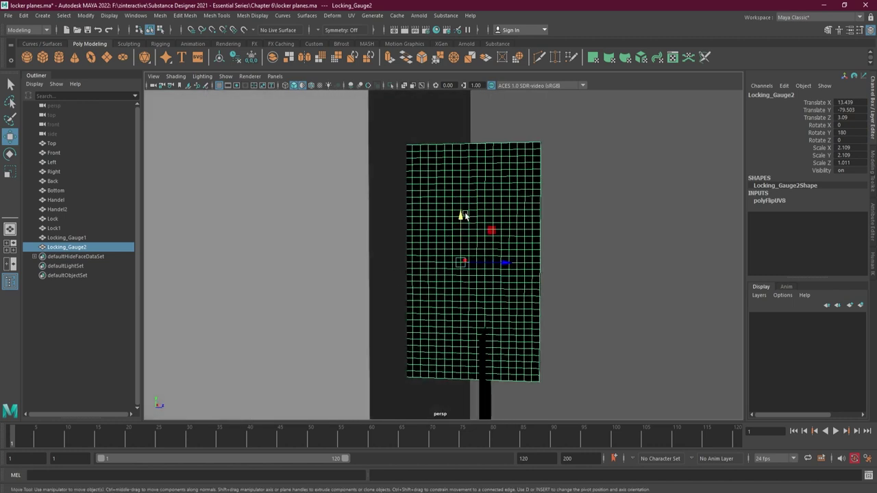
Clear the selection, examine the overlapping locking gauge planes from both sides, and select the Lock1 plane below them
key("6")
left_click(636, 276)
left_click_drag(636, 276, 578, 276, "alt")
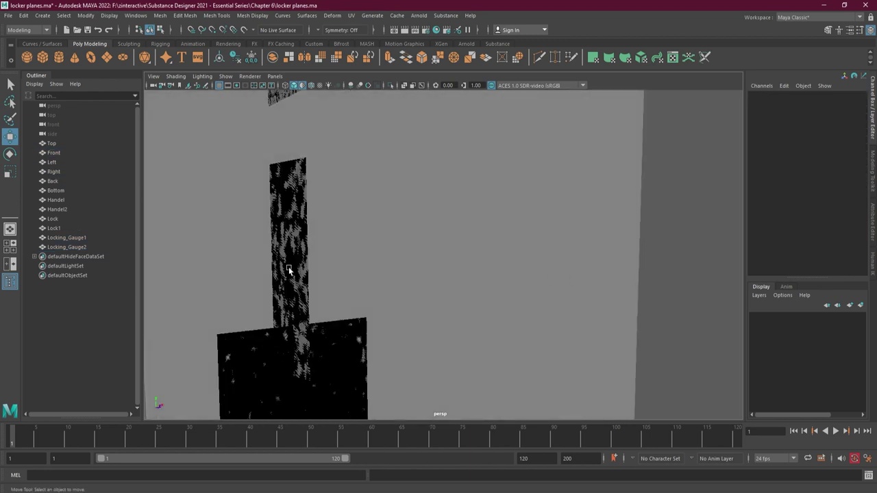
left_click_drag(226, 269, 313, 276, "alt")
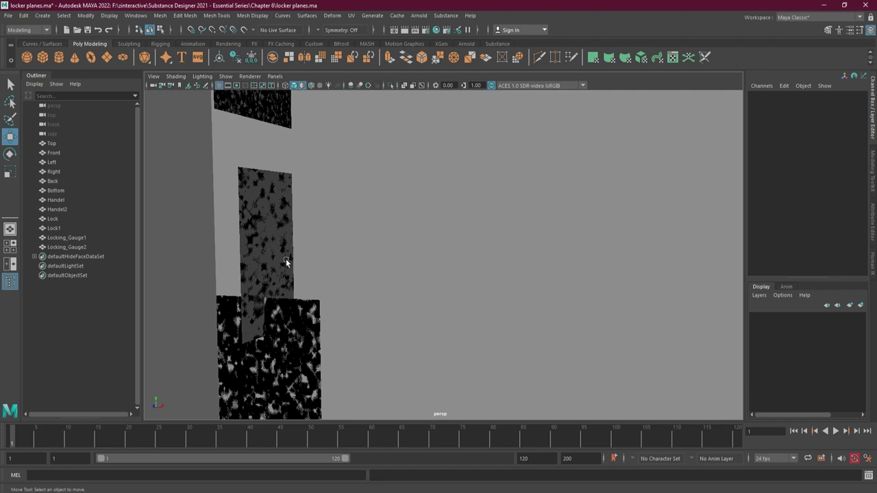
left_click_drag(285, 259, 320, 270, "alt")
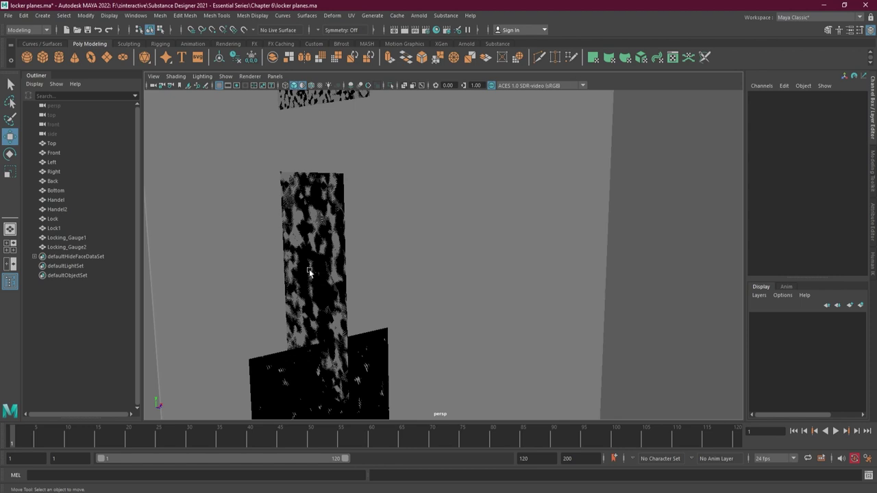
mouse_move(400, 298)
left_mouse_down("alt")
mouse_move(339, 293)
mouse_move(424, 280)
mouse_move(538, 296)
mouse_move(499, 298)
mouse_move(532, 286)
mouse_move(492, 287)
left_mouse_up("alt")
mouse_move(553, 338)
left_mouse_down("alt")
mouse_move(487, 309)
mouse_move(532, 325)
left_mouse_up("alt")
left_click(432, 327)
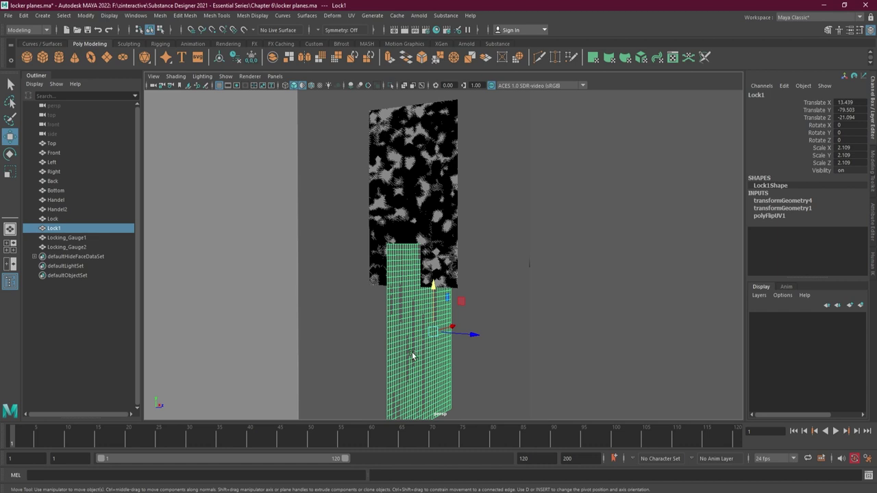
Examine the Lock1 plane, select the overlapping Lock plane, and compare their positions on the locker from several angles
middle_click_drag(446, 349, 426, 312, "alt")
left_click_drag(426, 312, 425, 281, "alt")
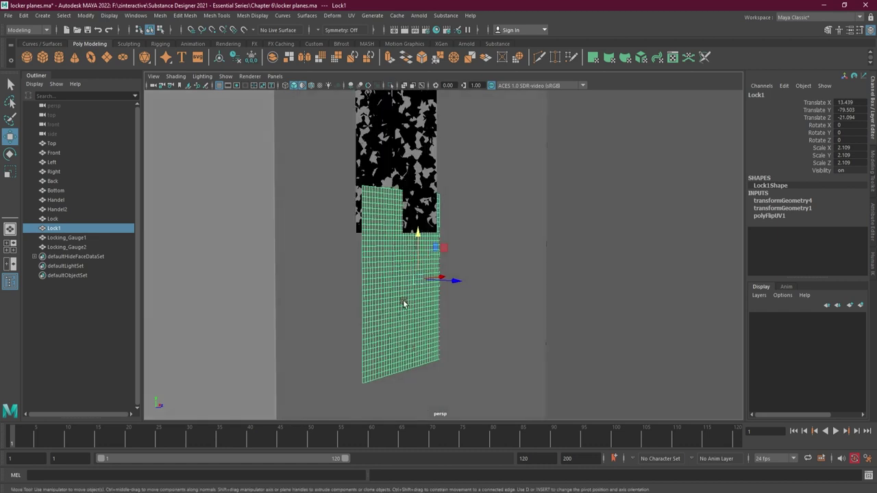
left_click(65, 219)
left_click_drag(373, 286, 564, 303, "alt")
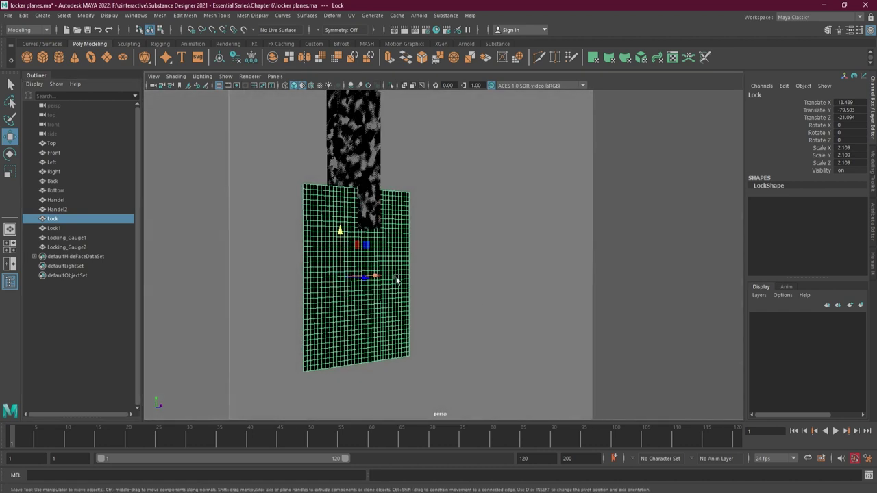
left_click_drag(426, 281, 391, 292, "alt")
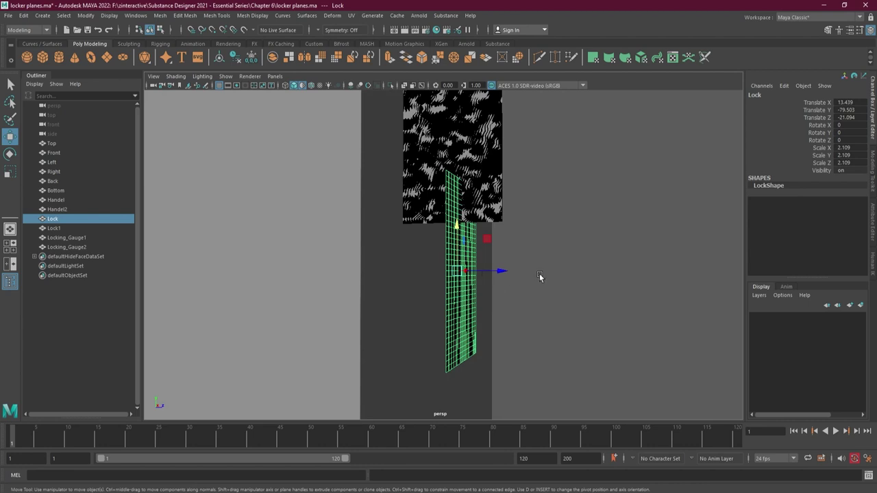
left_click_drag(510, 304, 539, 303, "alt")
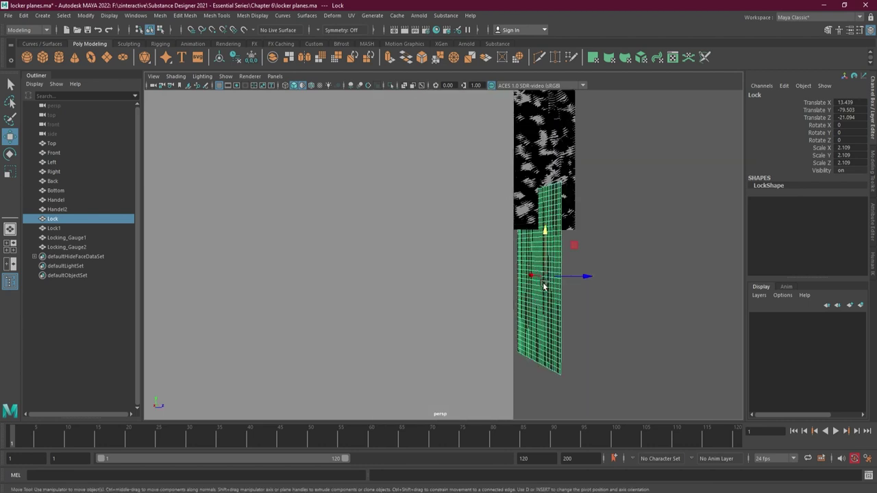
left_click_drag(487, 292, 557, 307, "alt")
scroll(477, 284, "down", 3)
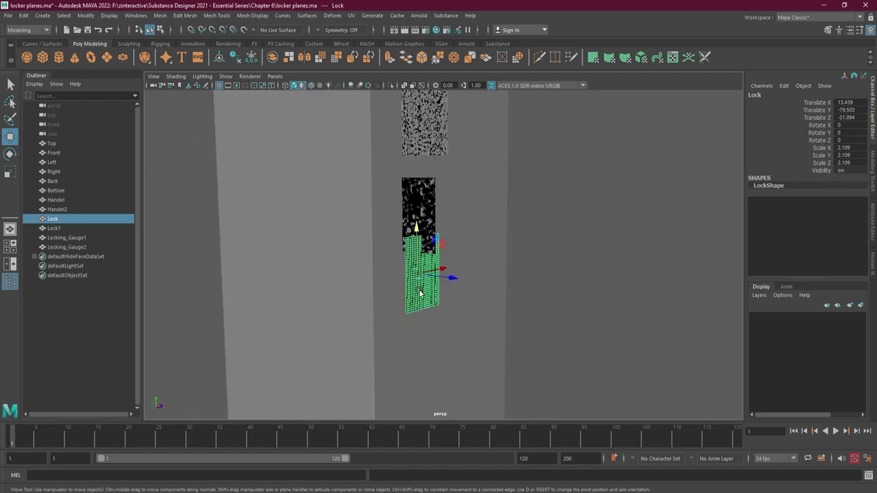
right_click_drag(557, 200, 557, 298, "alt")
left_click_drag(557, 297, 549, 296, "alt")
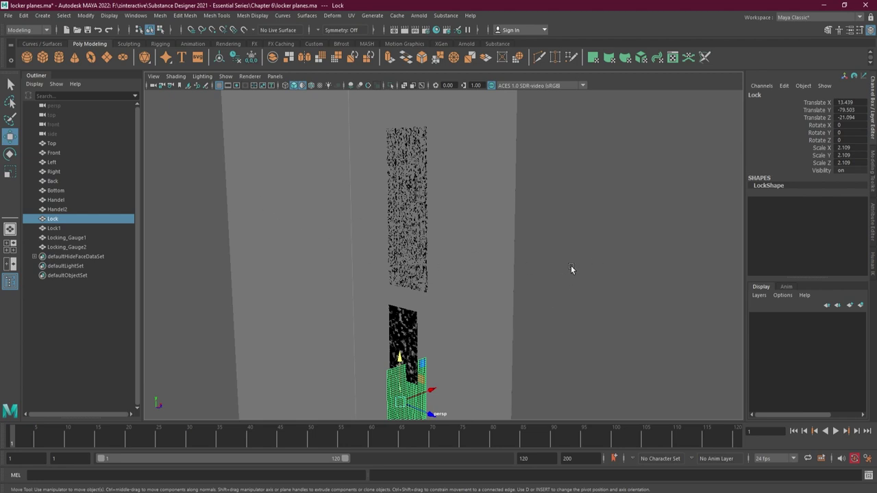
left_click_drag(565, 268, 584, 277, "alt")
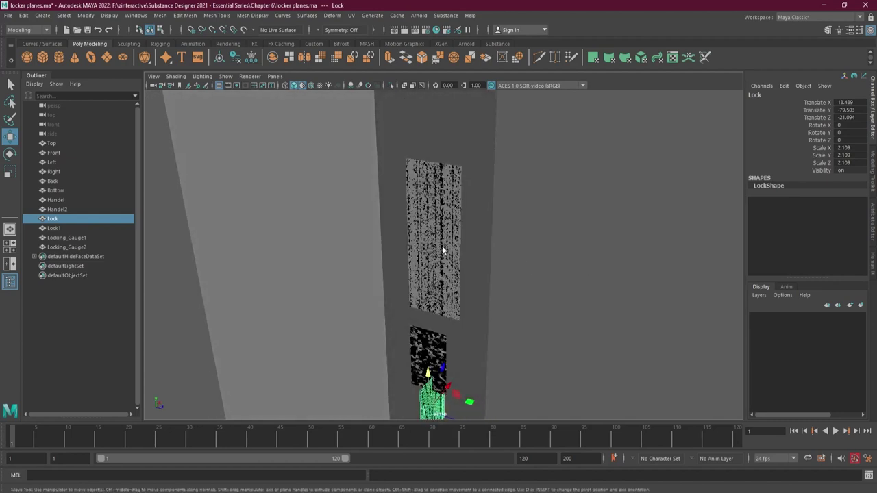
Select the Handel and Handel2 planes one after the other and examine where they sit on the locker
left_click(56, 199)
left_click_drag(148, 219, 503, 246, "alt")
left_click_drag(626, 254, 669, 265, "alt")
left_click(65, 209)
Clear the selection and save the locker planes scene
left_click(596, 274)
left_click_drag(596, 274, 522, 273, "alt")
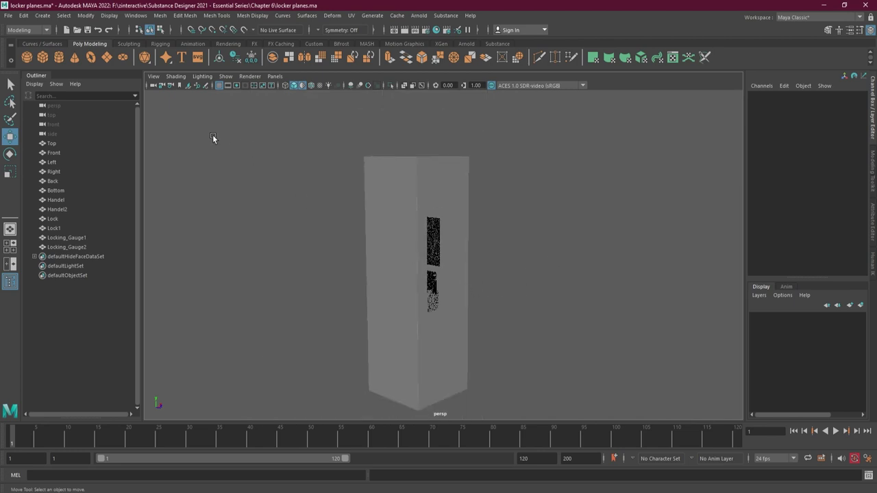
left_click(86, 31)
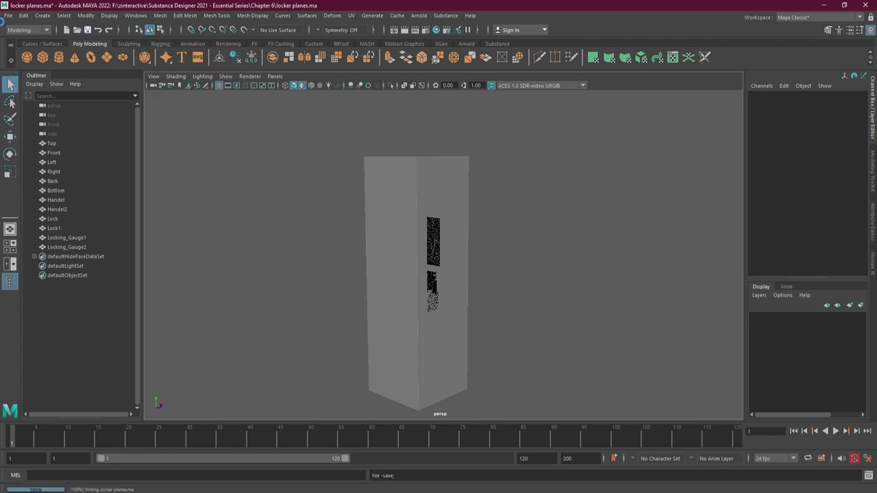
left_click(8, 19)
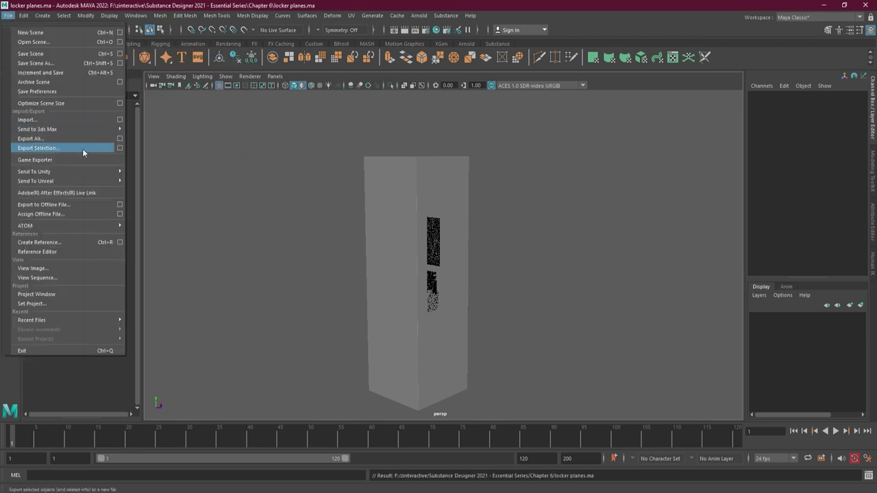
left_click(60, 138)
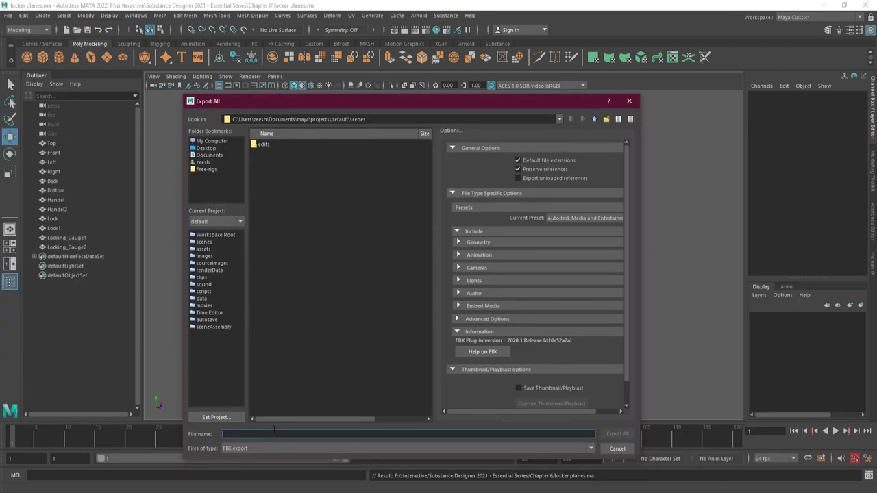
type("loker box")
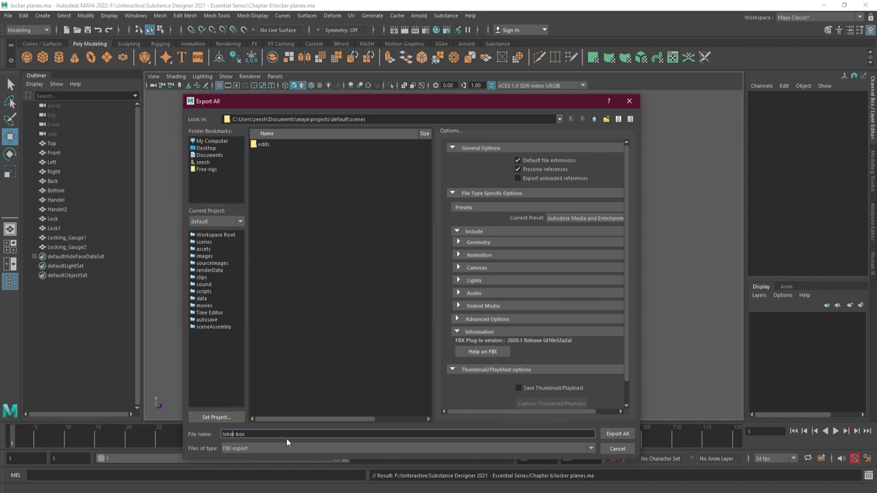
key("Delete")
type("_")
left_click(230, 449)
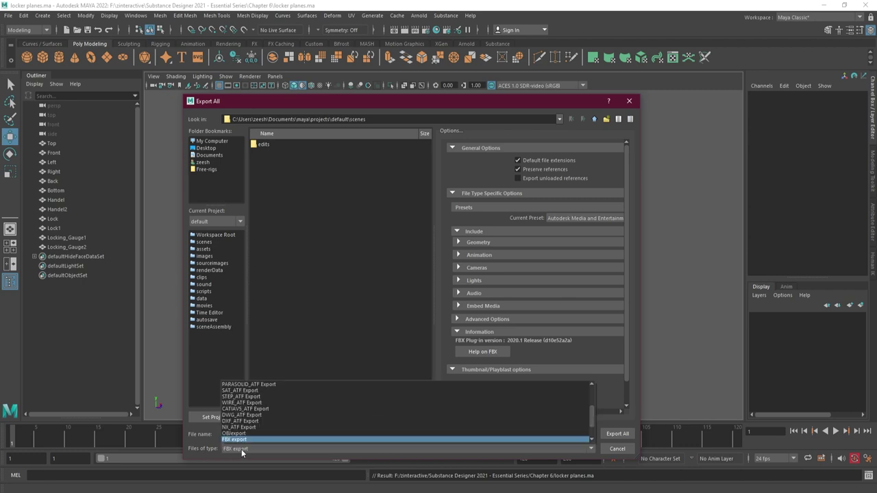
left_click(256, 450)
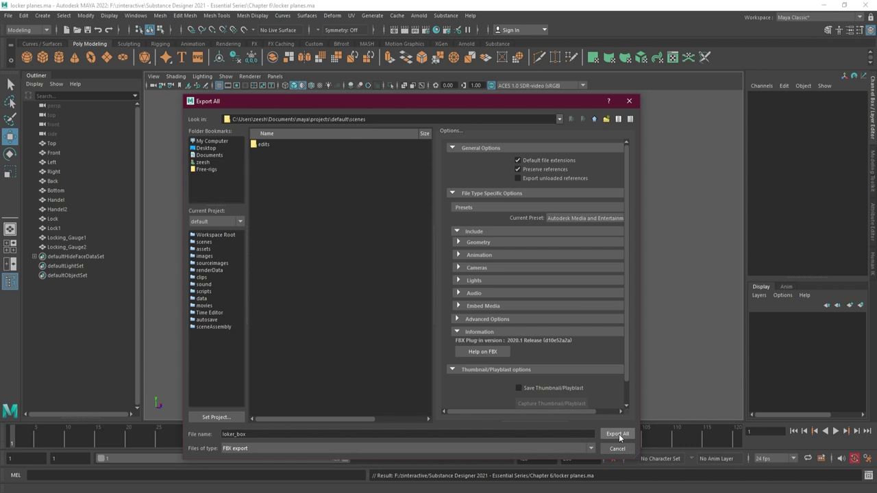
left_click(628, 101)
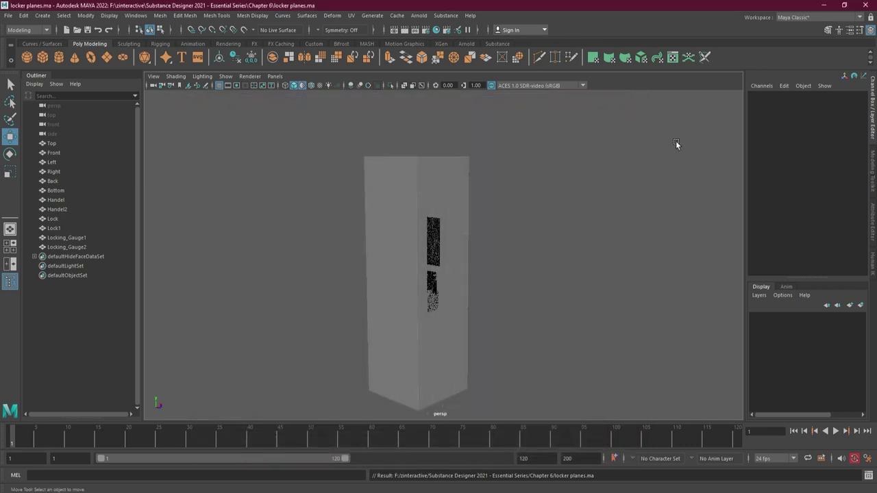
Switch to Substance Designer and create a new substance graph named Box_Locker from the PBR (Metallic/Roughness) template
left_click(865, 8)
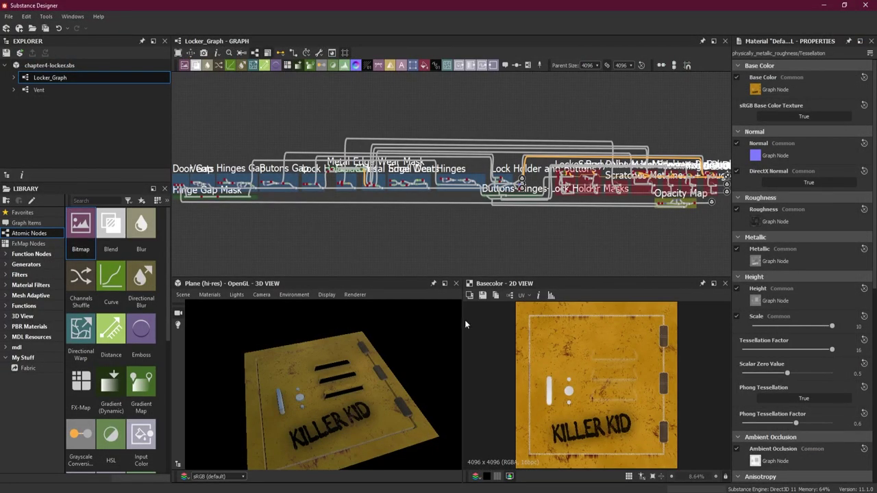
left_click_drag(345, 354, 354, 367)
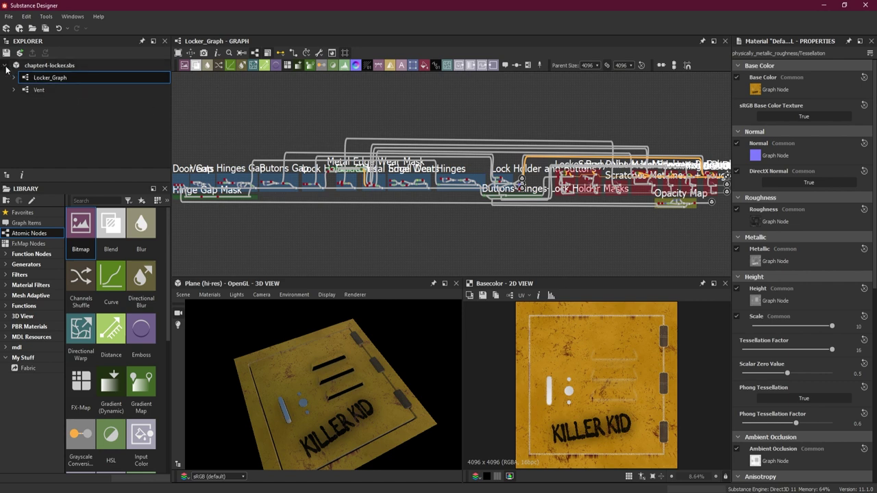
left_click(8, 17)
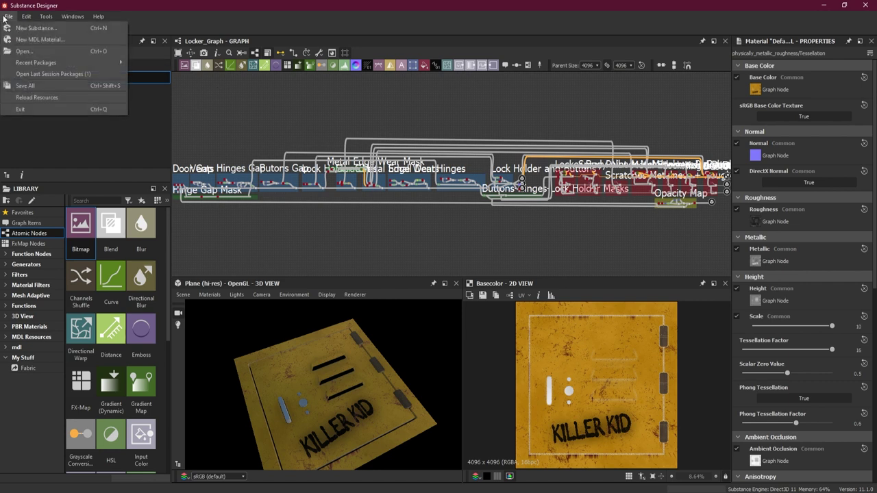
left_click(50, 27)
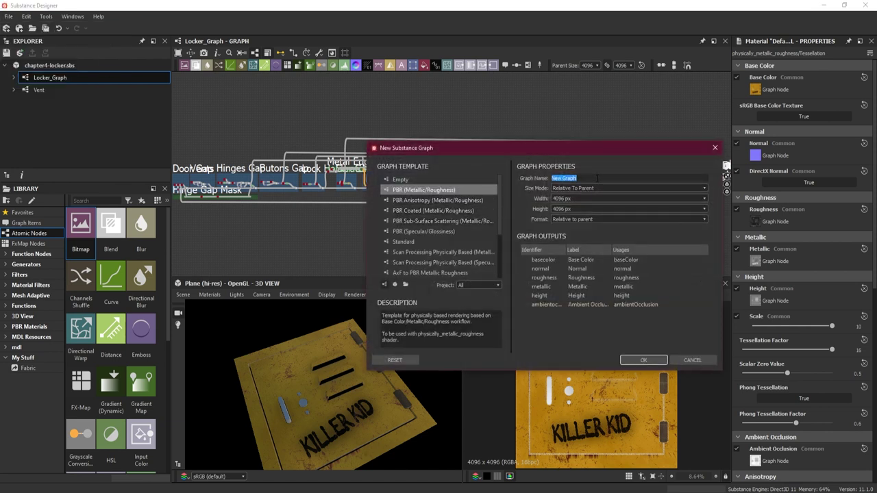
type("Bov")
key("BackSpace")
type("x_Locker")
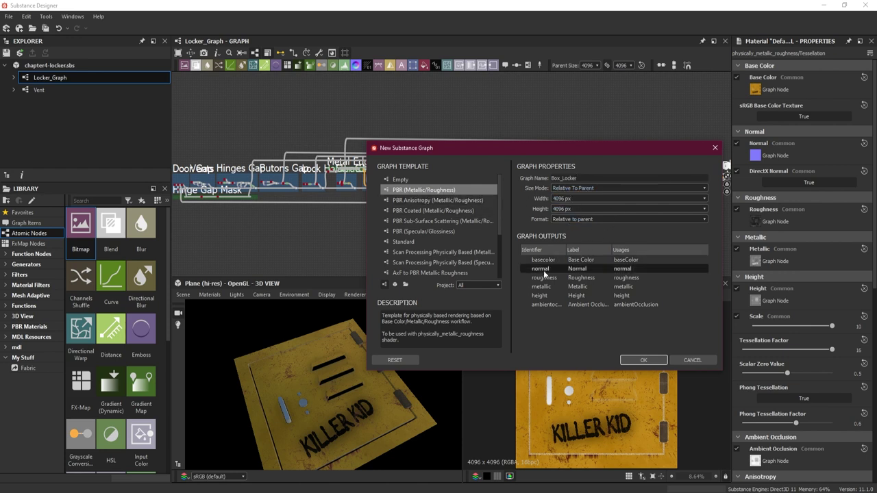
left_click(644, 361)
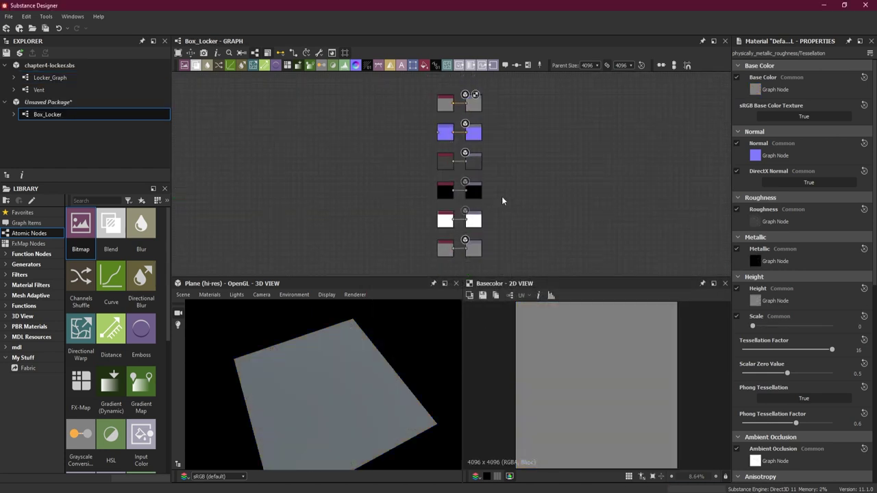
right_click(518, 143)
left_click(517, 116)
key("space")
type("bas")
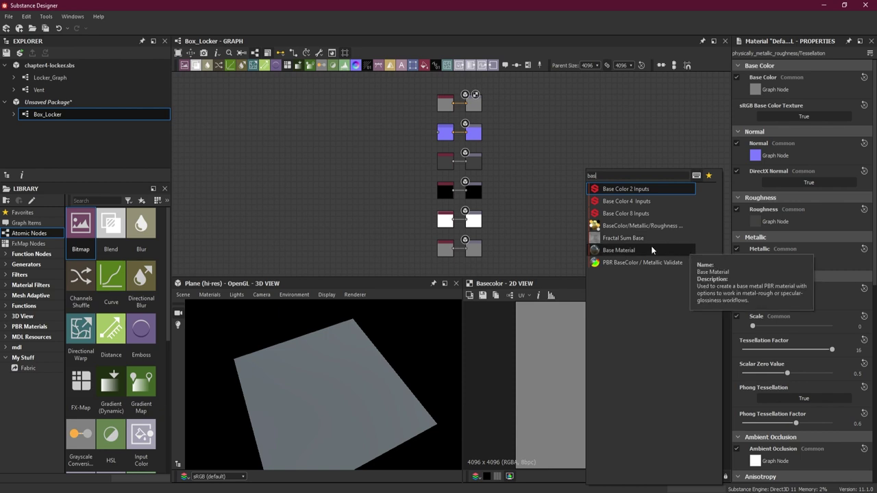
left_click(661, 250)
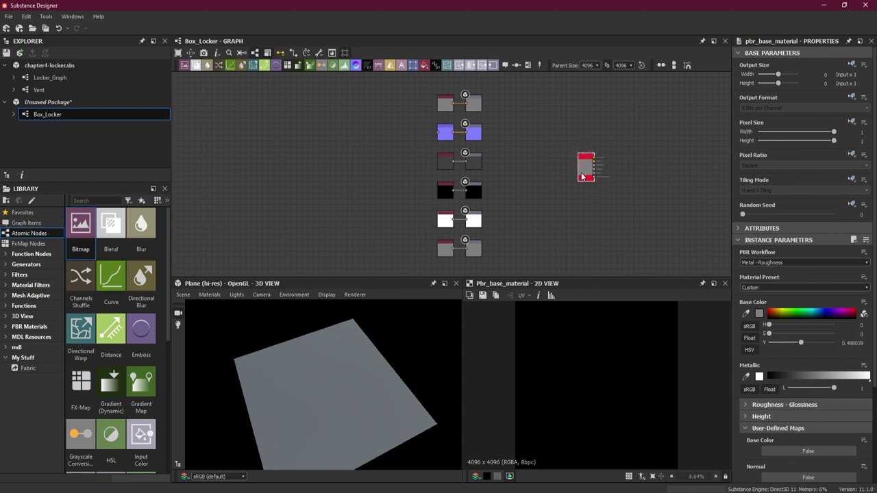
scroll(596, 172, "up", 3)
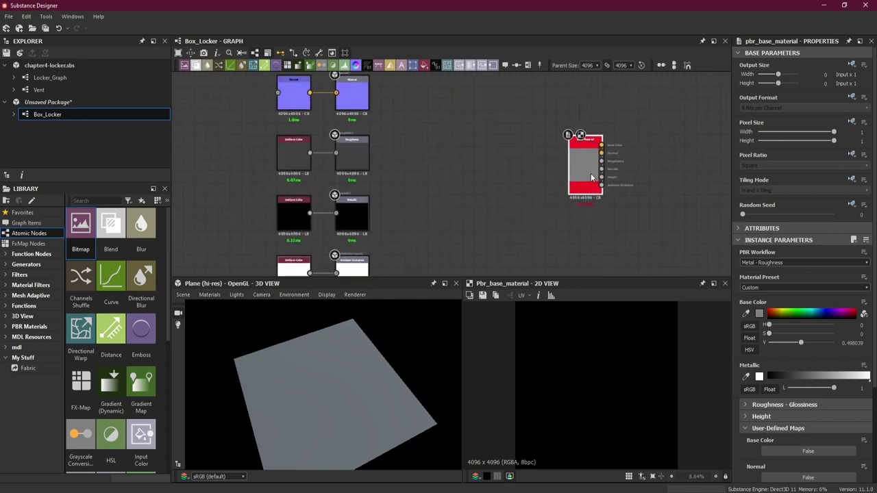
key("Delete")
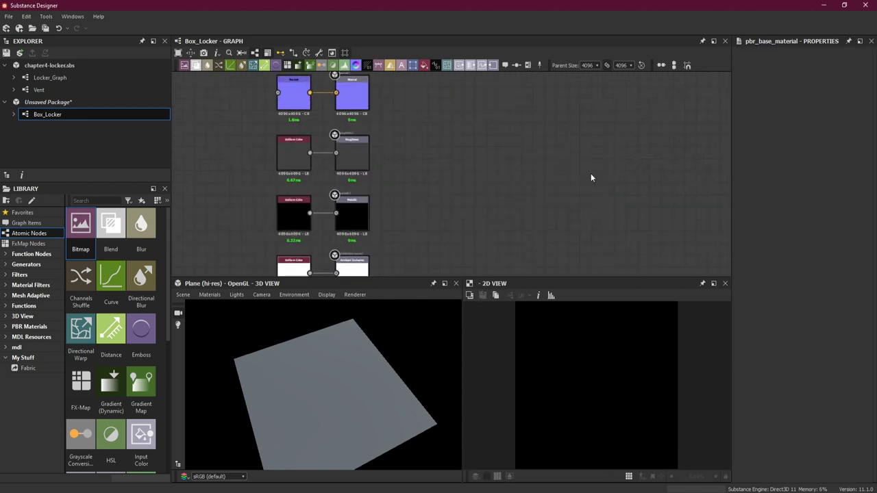
Save the unsaved package as Box_Locker.sbs in the Lcoker Chapter 5 folder, replacing the existing file
key("f")
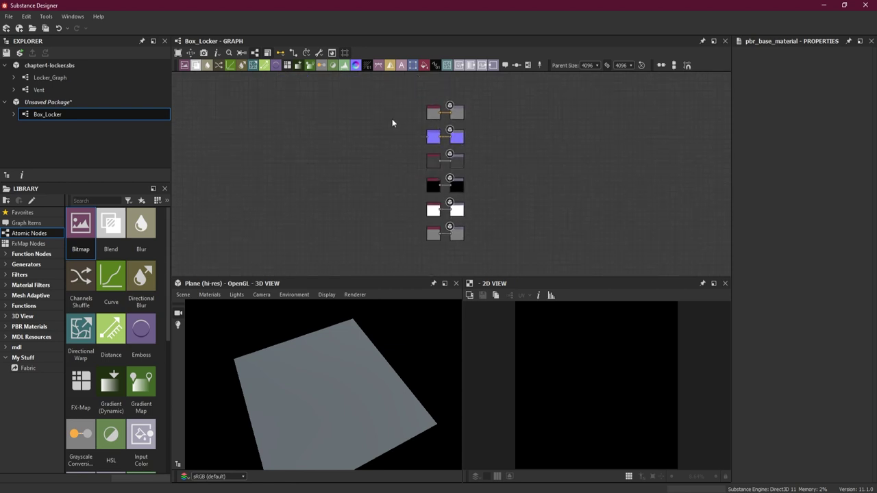
scroll(401, 127, "up", 1)
middle_click_drag(517, 166, 561, 166)
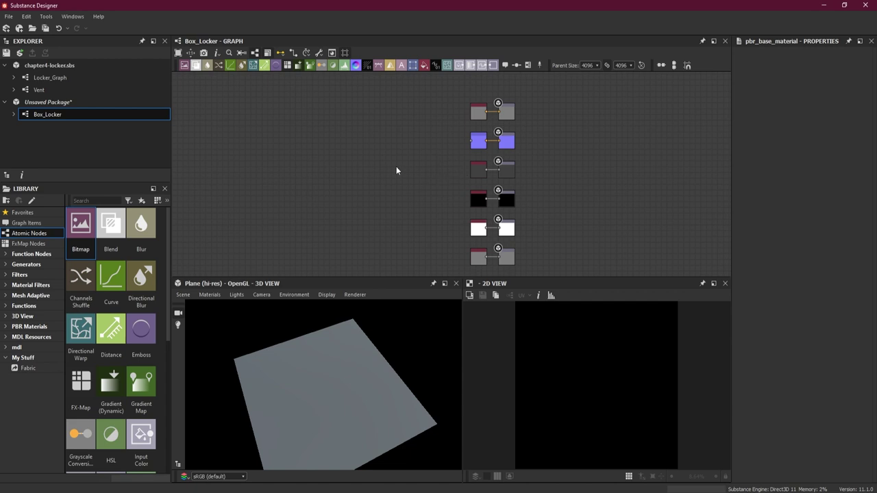
left_click(60, 102)
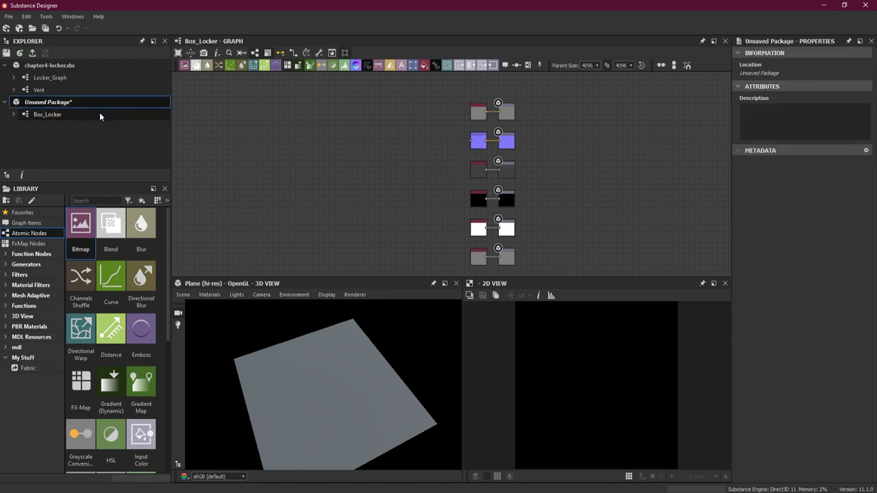
left_click(8, 16)
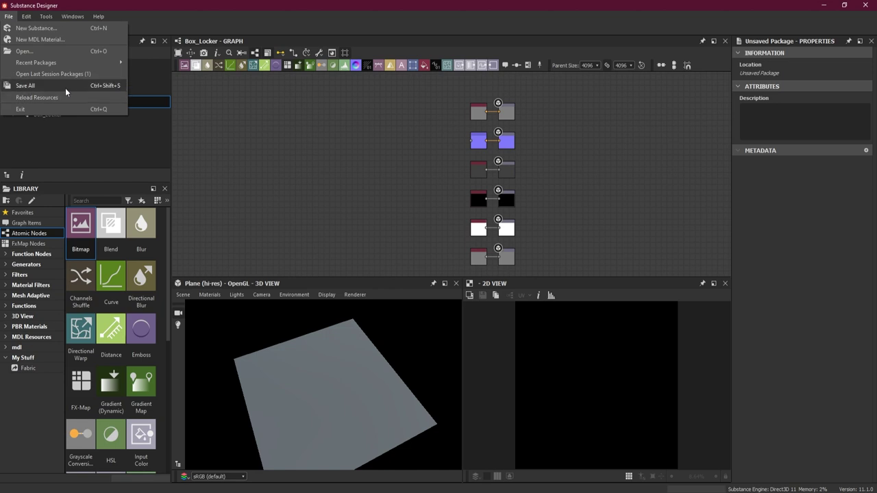
left_click(63, 97)
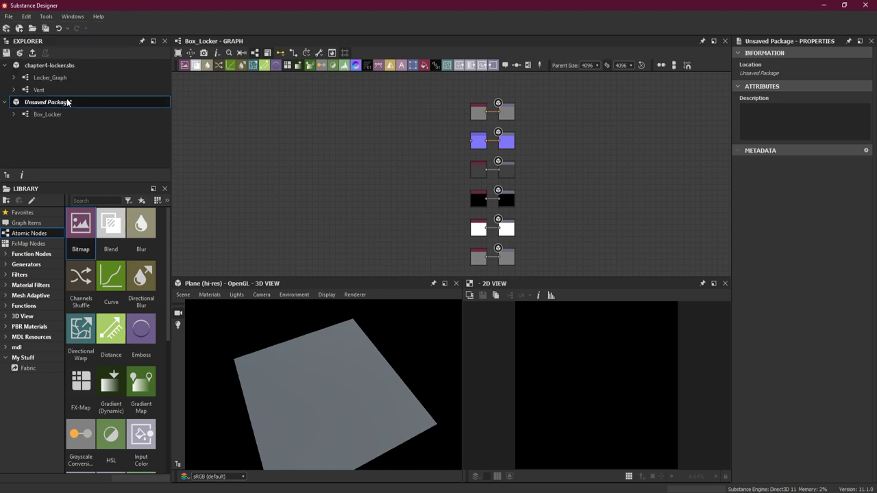
right_click(67, 101)
left_click(117, 162)
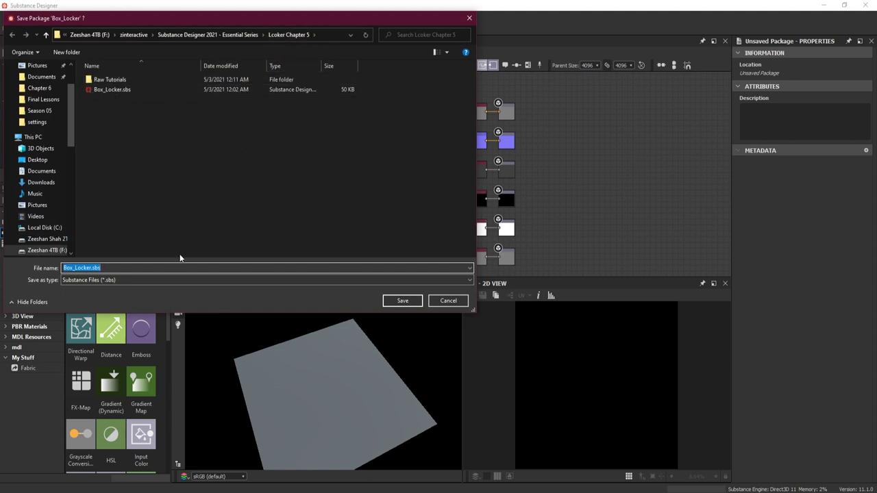
left_click(402, 304)
left_click(452, 252)
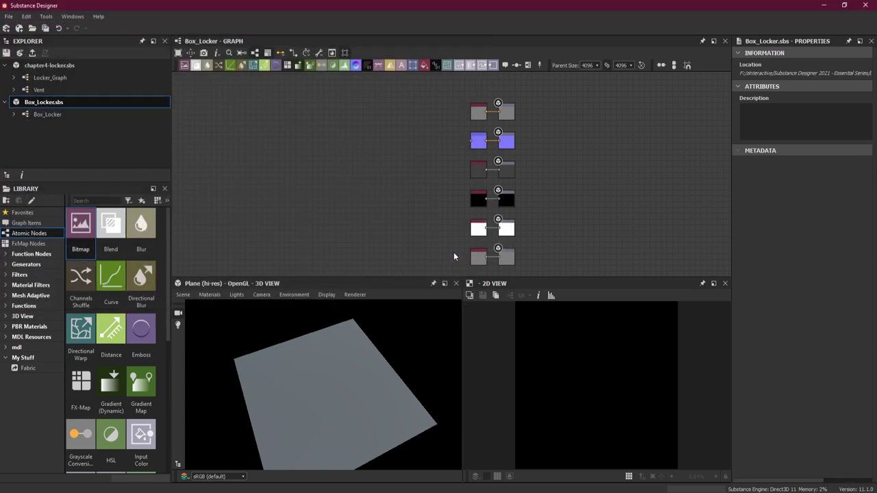
Open the Box_Locker graph to view its properties, and select the Box_Locker.sbs package
left_click(54, 114)
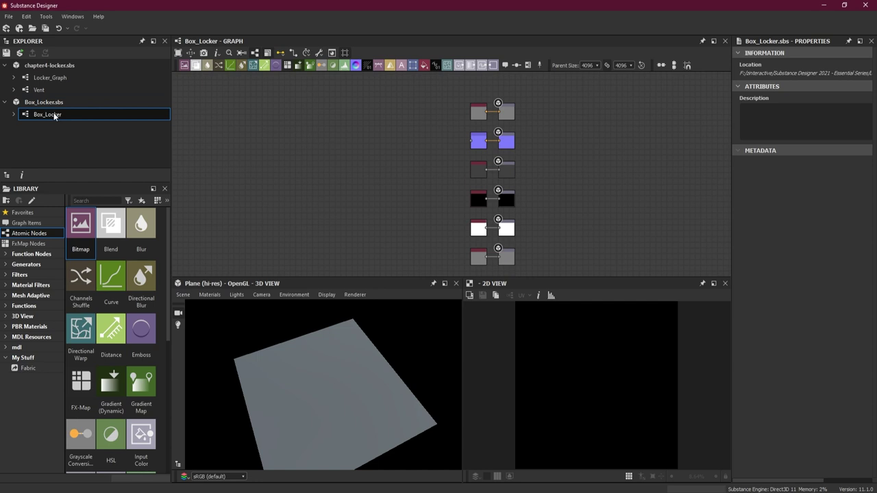
double_click(53, 114)
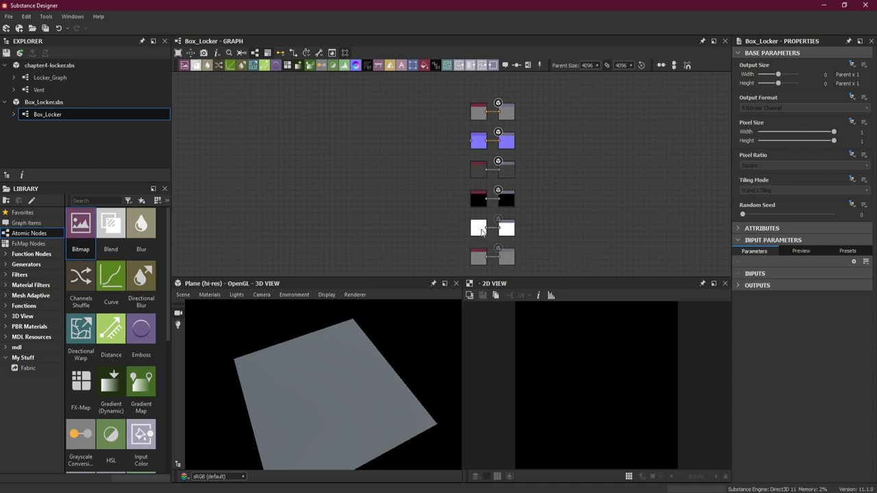
left_click(50, 104)
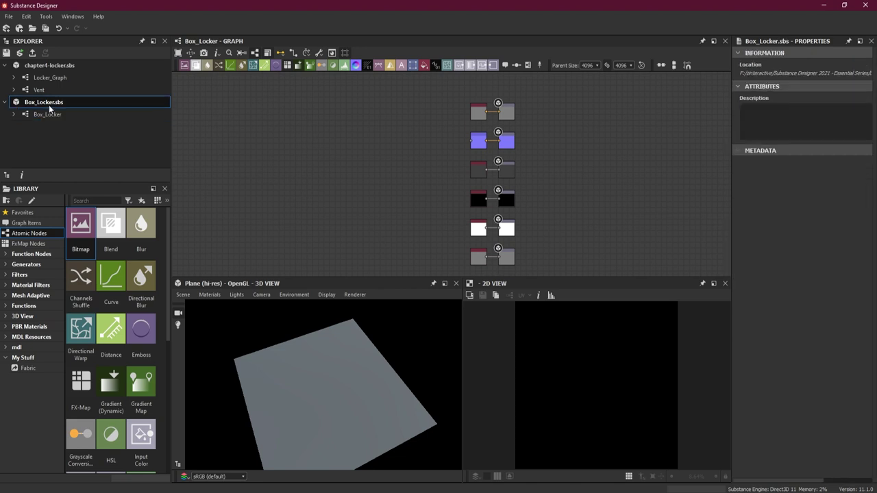
Link Locker_Box.fbx from the Lcoker Chapter 5 folder to the Box_Locker package as a 3D mesh
right_click(47, 102)
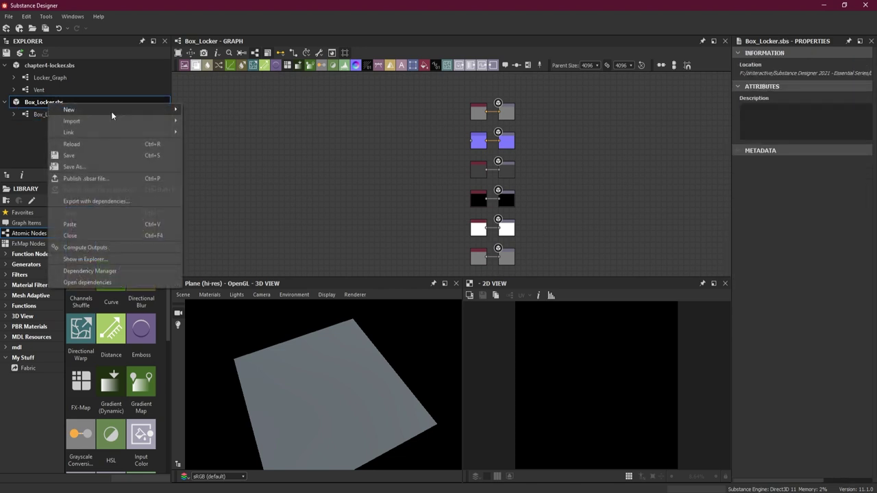
mouse_move(119, 123)
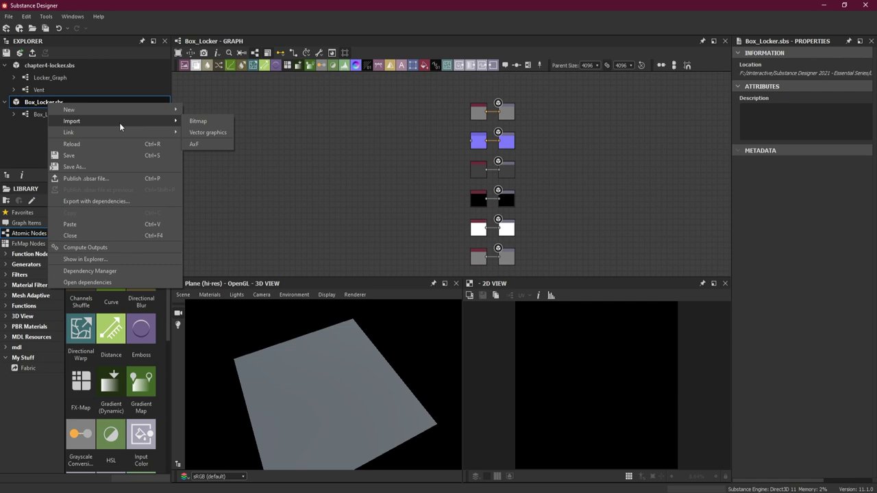
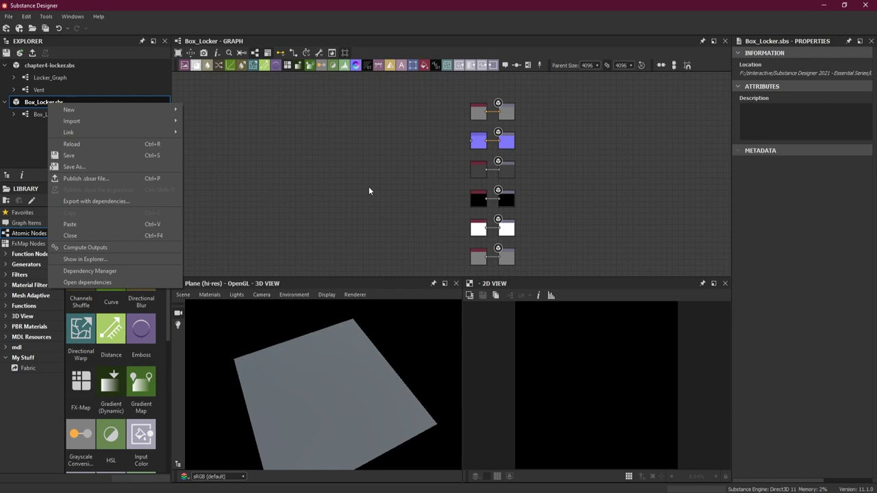
mouse_move(107, 133)
mouse_move(153, 134)
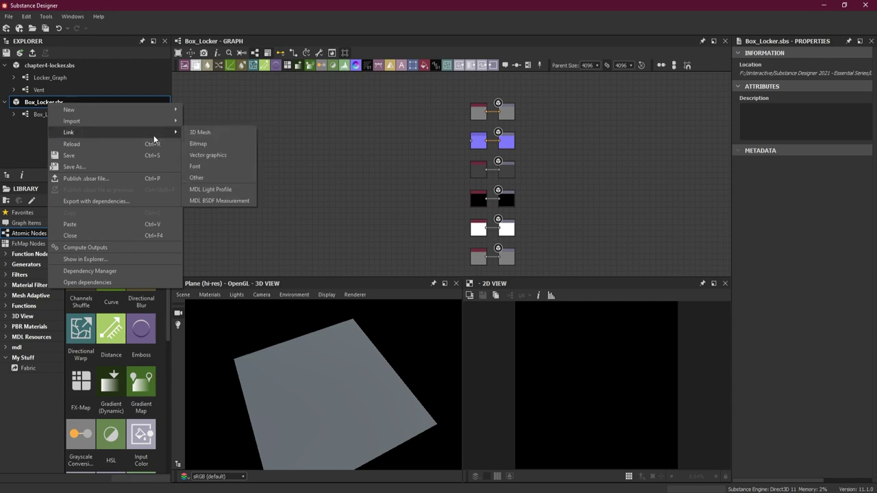
left_click(226, 134)
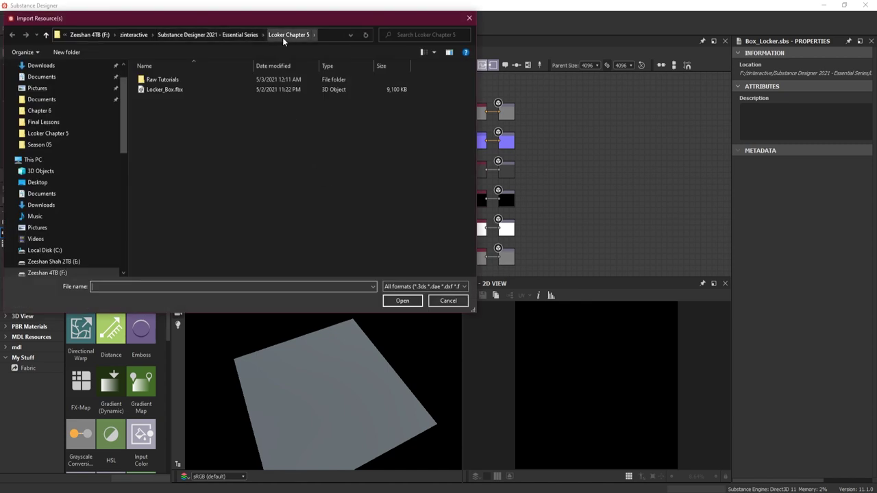
left_click(185, 87)
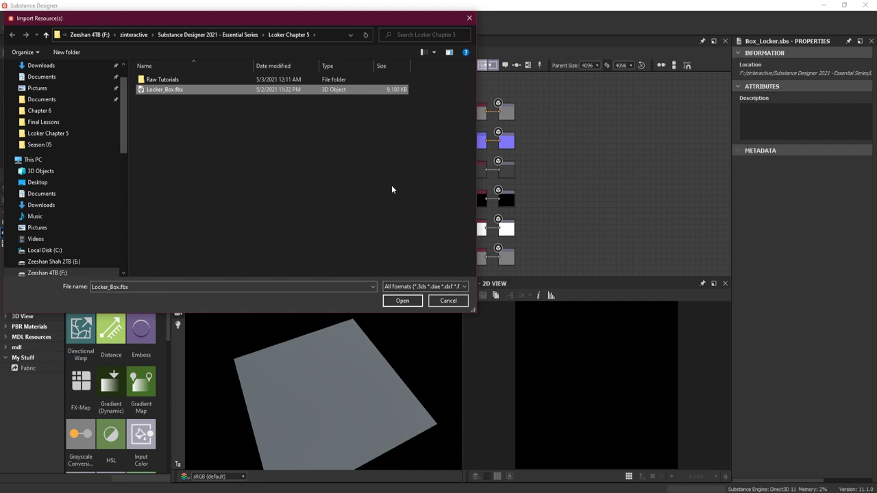
left_click(409, 301)
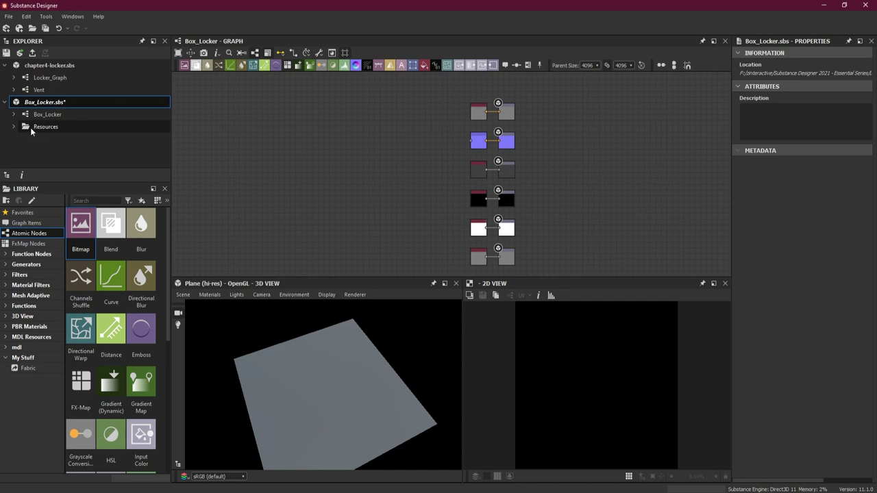
Expand the package's resources, save the package, and load the Locker_Box mesh into the 3D view
left_click(14, 126)
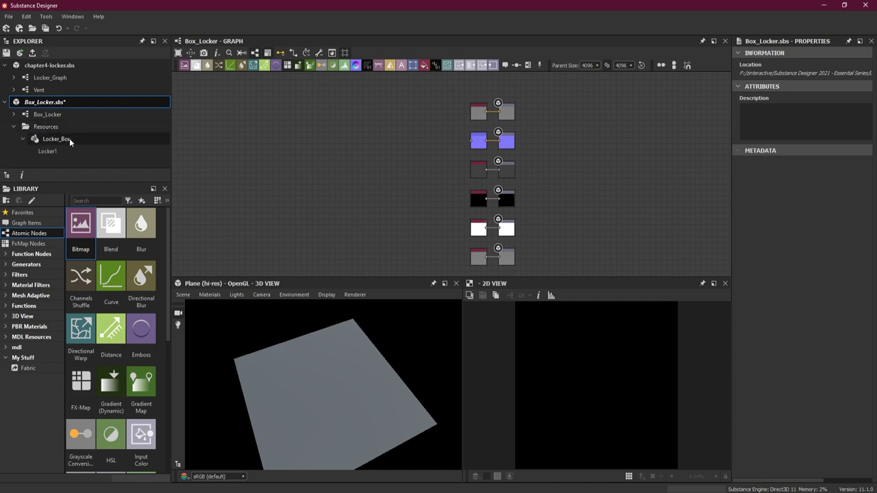
left_click(45, 31)
left_click_drag(62, 139, 330, 359)
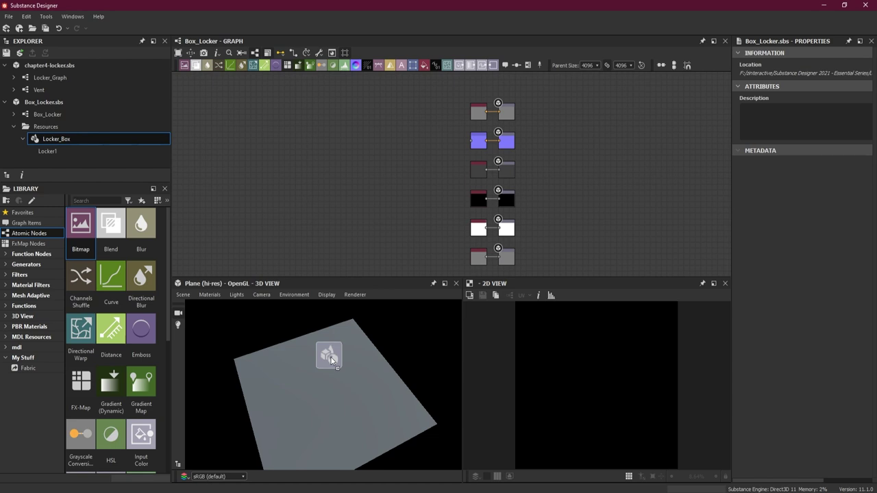
left_click_drag(331, 359, 330, 356)
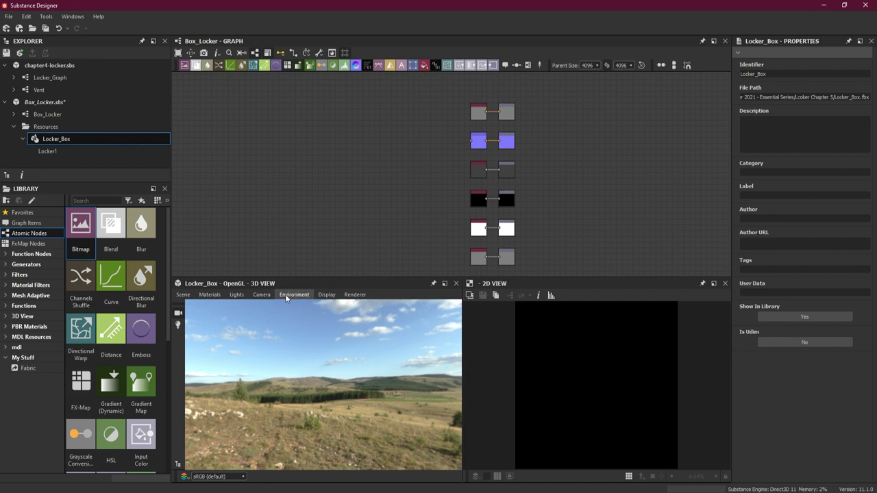
Hide the environment background in the 3D view by setting its Is Visible property to False
left_click(289, 295)
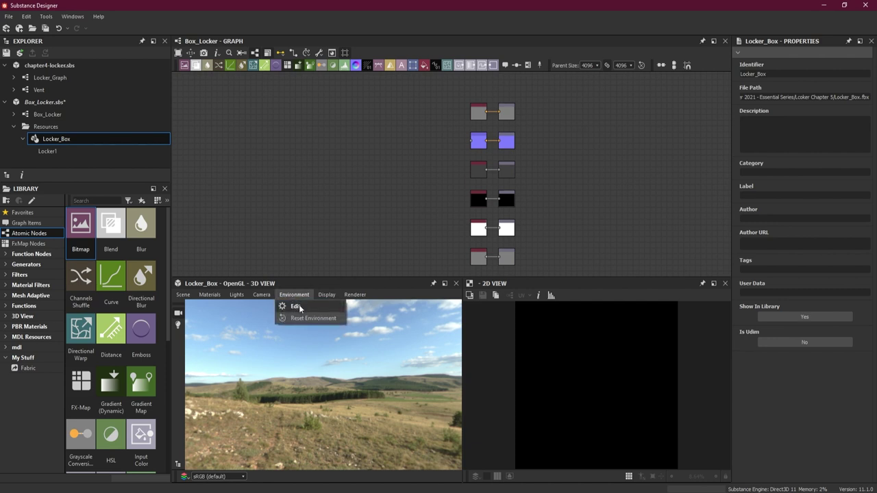
left_click(290, 306)
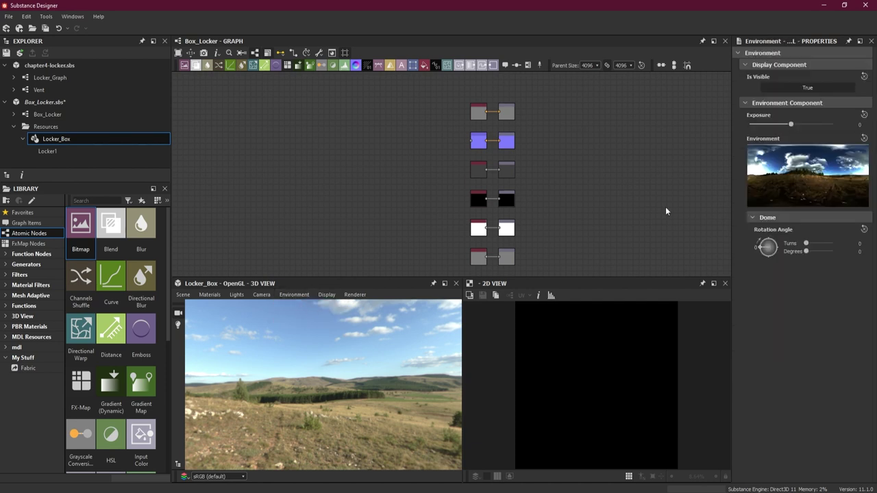
left_click(808, 87)
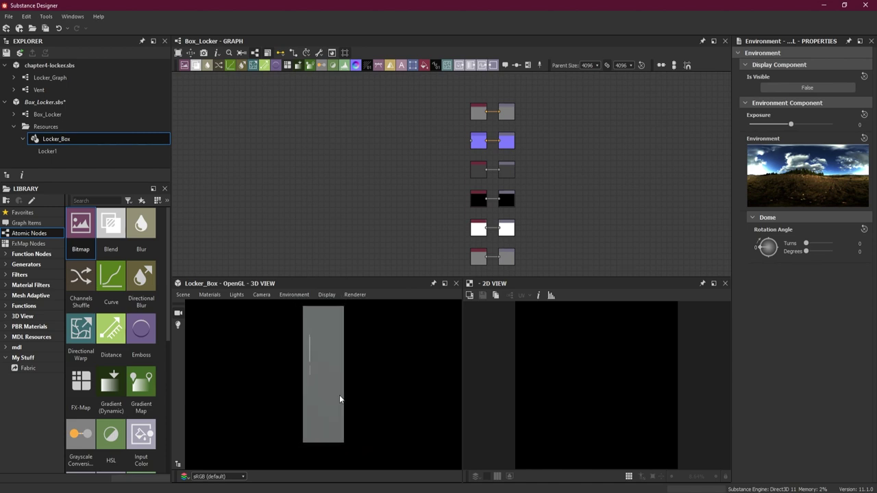
Examine the locker mesh from several angles in the 3D view
left_click_drag(287, 387, 353, 415)
left_click_drag(346, 376, 300, 426)
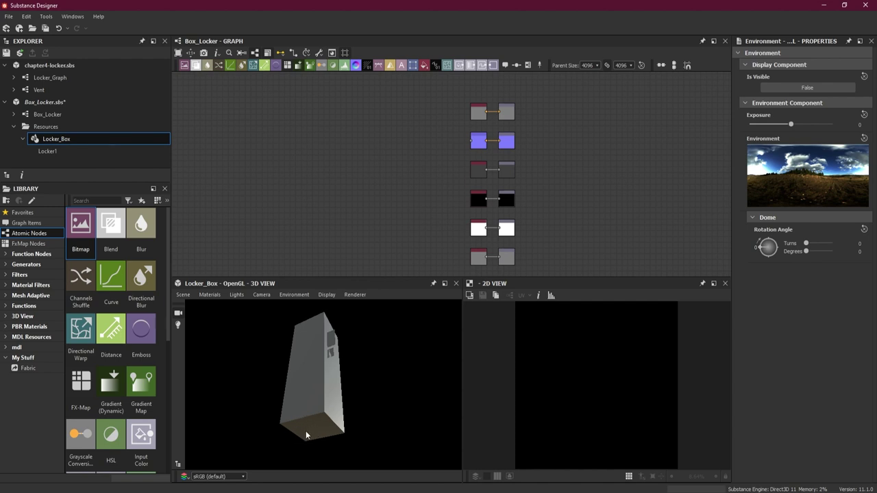
left_click_drag(340, 421, 351, 436)
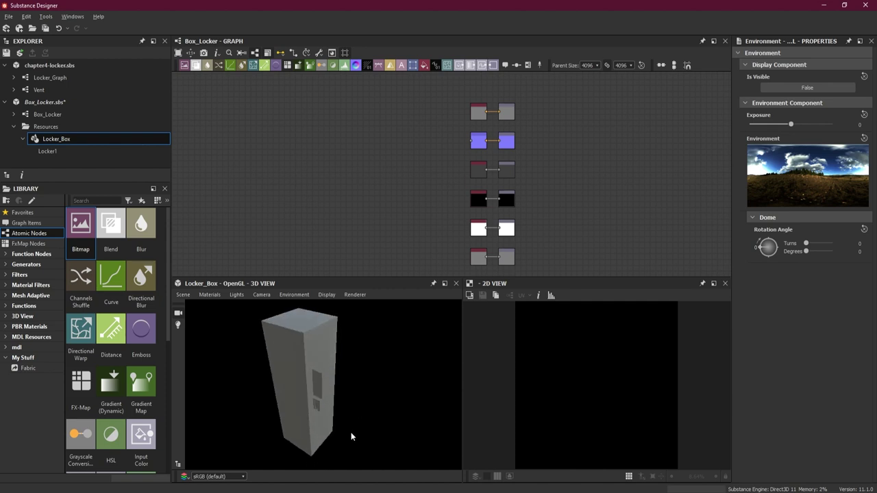
left_click_drag(333, 392, 379, 400)
left_click_drag(429, 372, 352, 385)
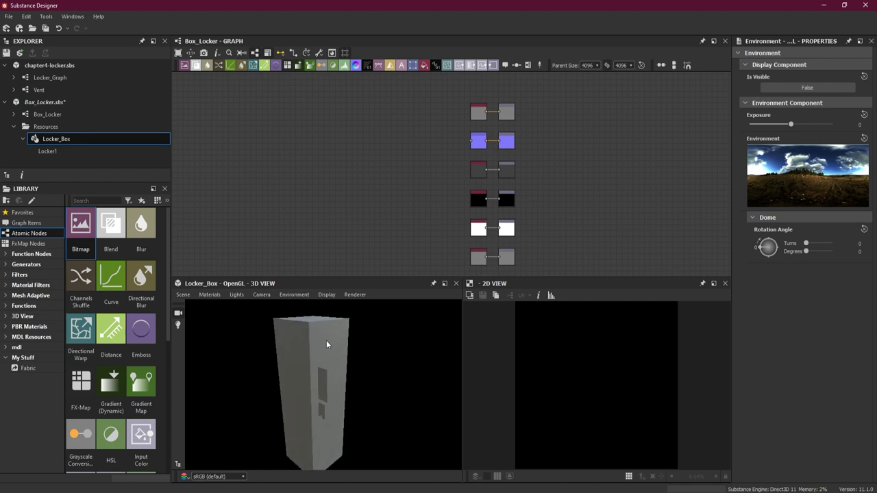
left_click_drag(372, 360, 350, 352)
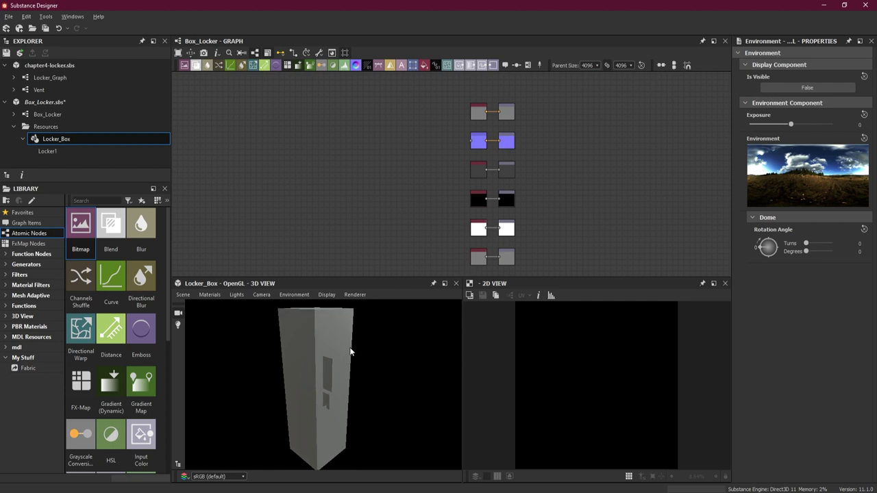
scroll(316, 220, "down", 2)
scroll(316, 219, "up", 1)
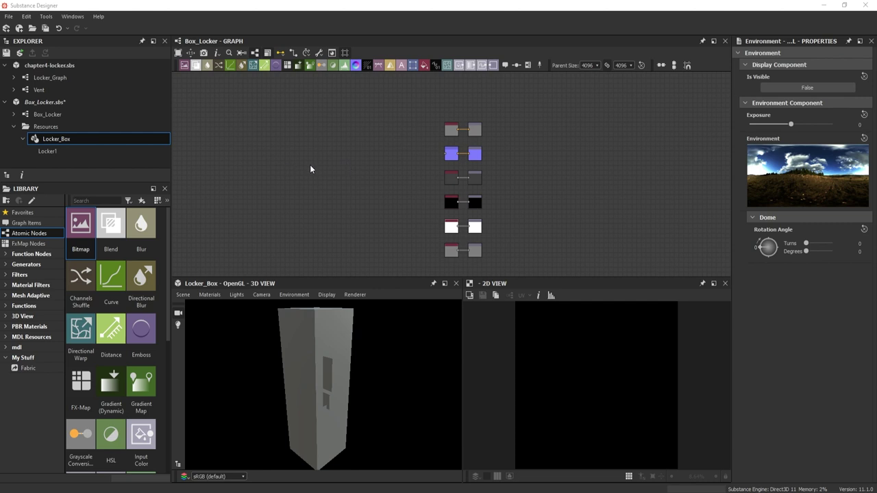
Open the model information baking setup for the Locker_Box mesh and add an Opacity Mask from Mesh baker
right_click(61, 139)
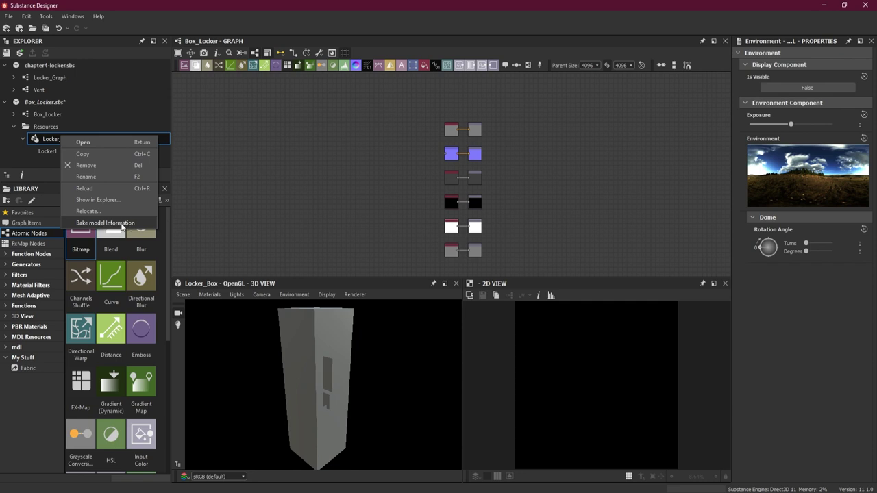
left_click(130, 226)
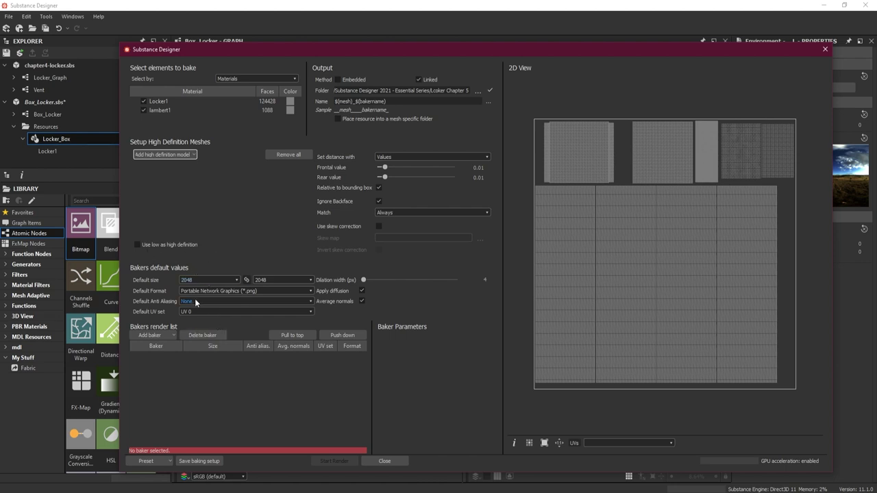
left_click(156, 338)
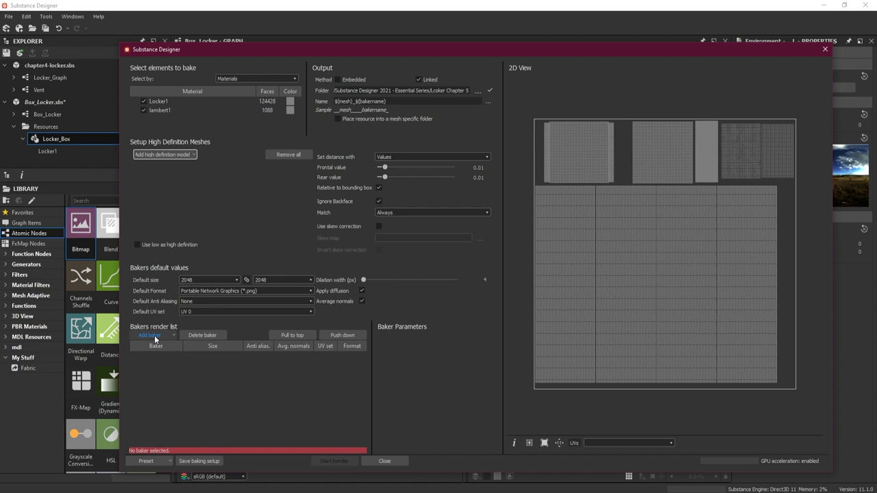
left_click(152, 335)
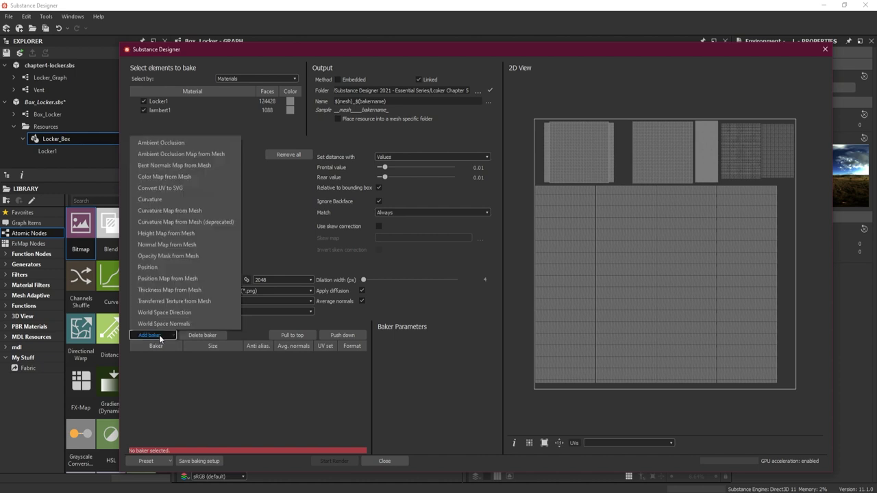
left_click(166, 255)
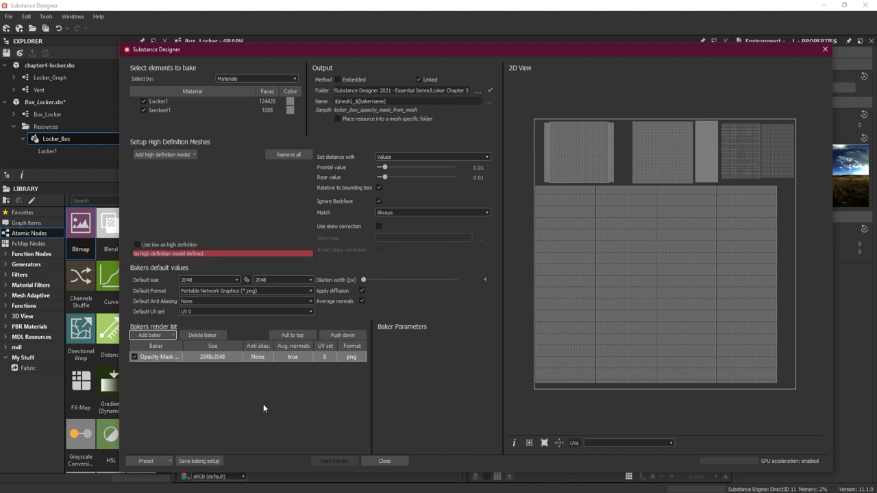
Use the low mesh as high definition, render the opacity mask bake, and close the baking window
left_click(139, 246)
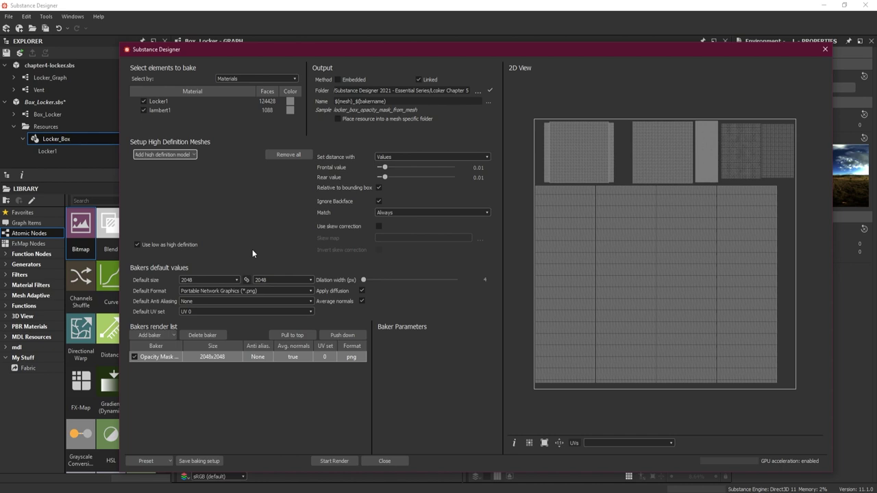
left_click(345, 465)
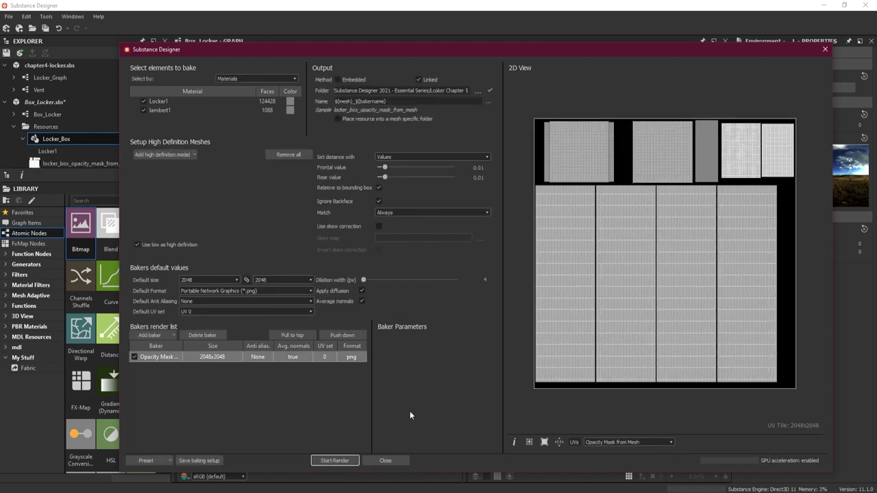
left_click(824, 52)
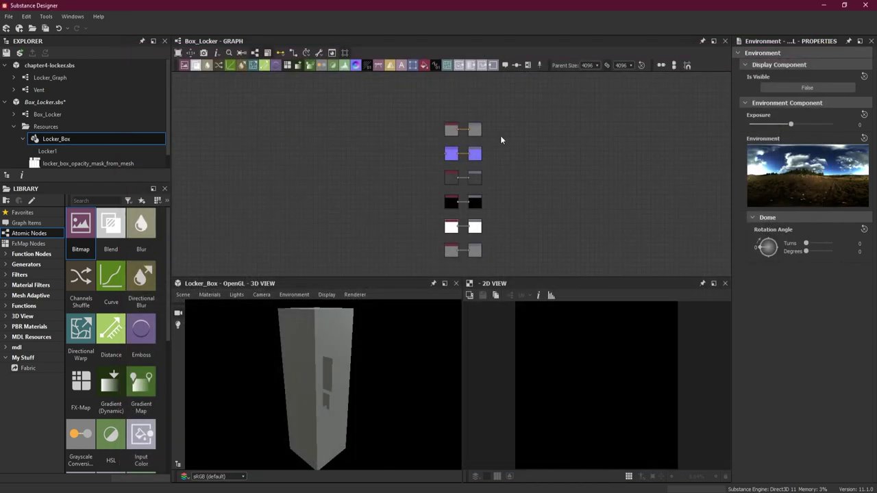
Place the baked locker_box_opacity_mask_from_mesh resource in the empty area of the Box_Locker graph as a bitmap node
scroll(105, 145, "down", 1)
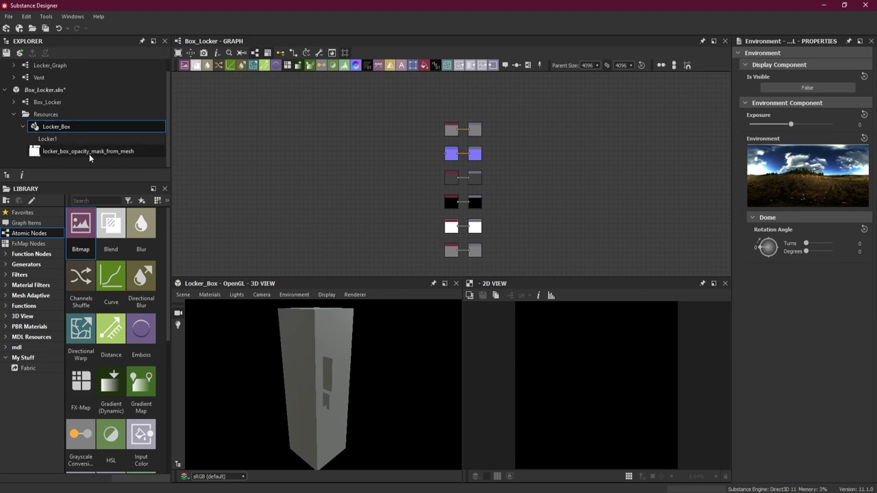
left_click(50, 153)
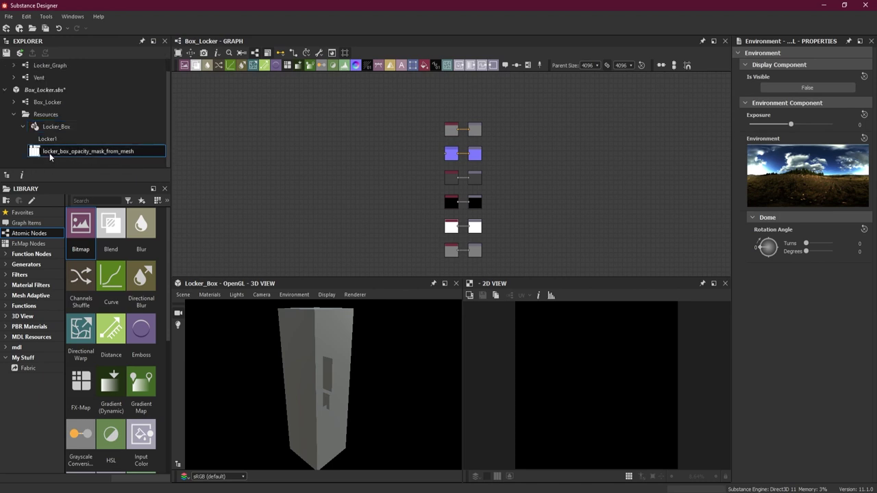
left_click_drag(37, 155, 248, 205)
scroll(603, 389, "up", 3)
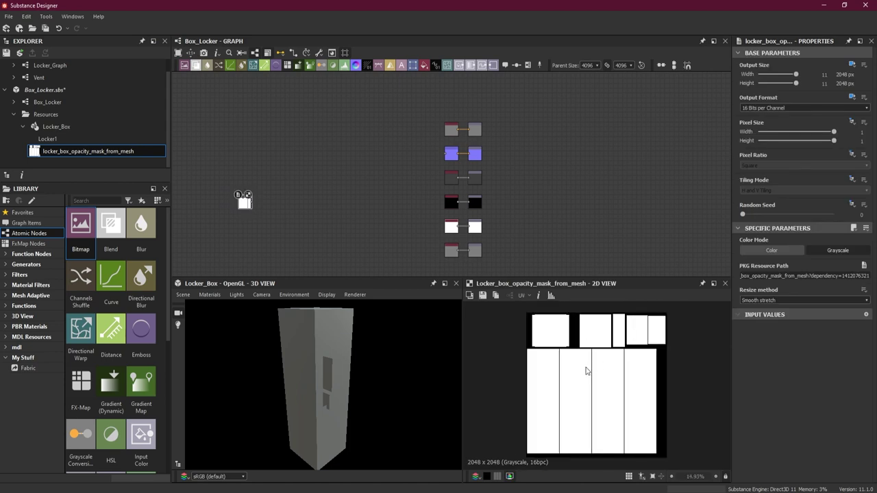
scroll(220, 213, "up", 5)
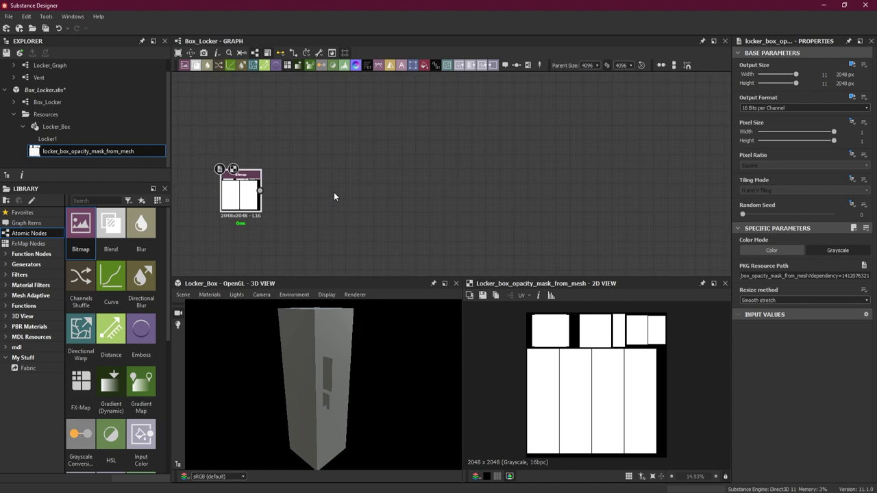
middle_click_drag(333, 193, 410, 193)
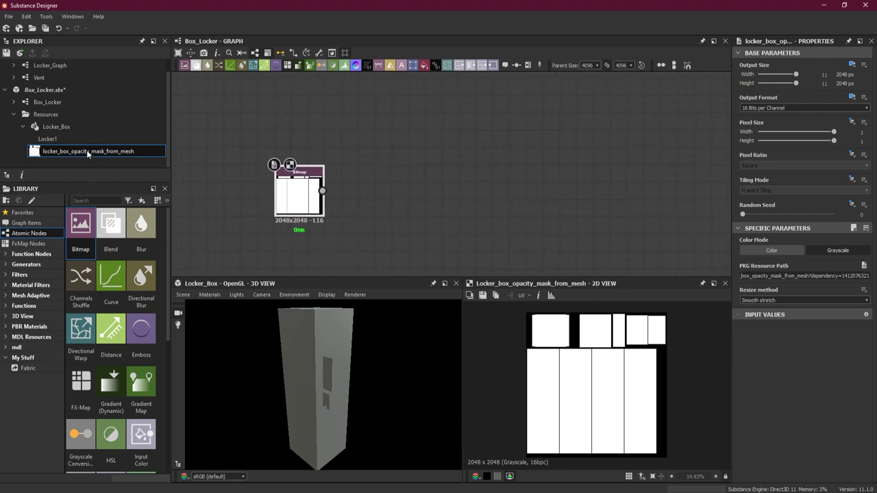
Rename the baked opacity mask resource as 2K, deselecting all affected paths so the old reference is not updated
right_click(87, 153)
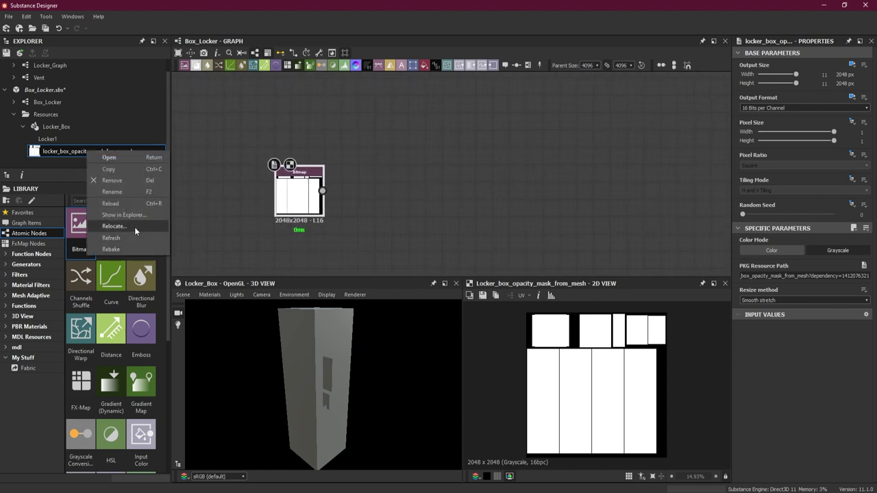
left_click(126, 193)
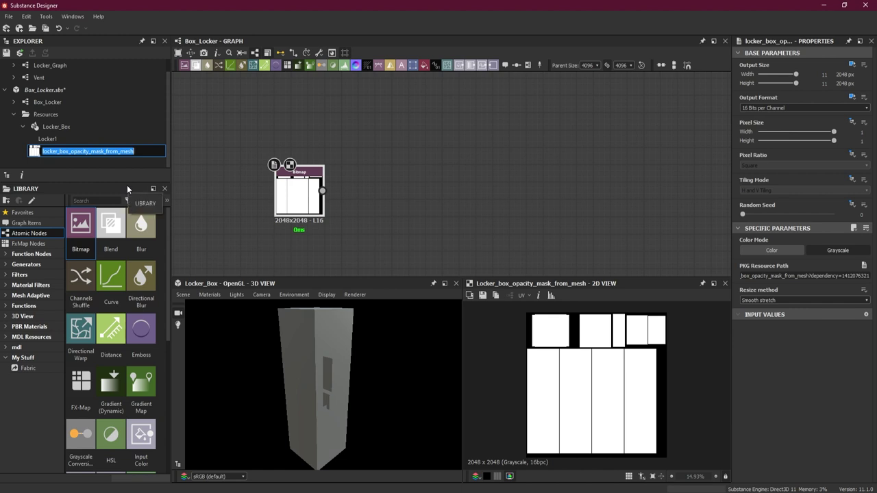
type("2K")
key("Return")
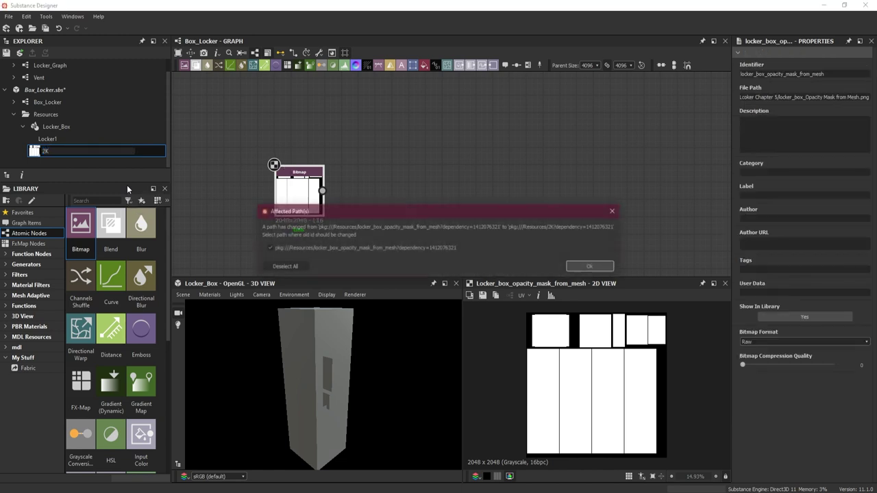
left_click(284, 266)
left_click(577, 268)
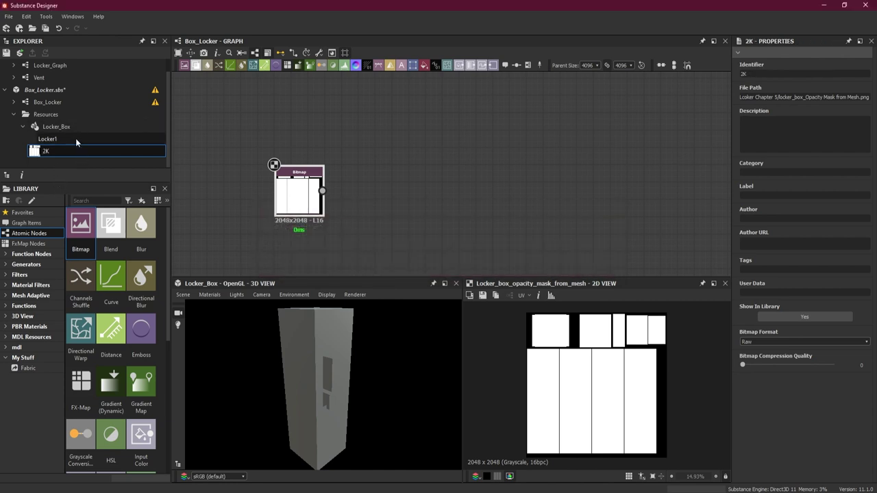
Delete the bitmap node from the Box_Locker graph and open the model information baking setup for the Locker_Box mesh
left_click(300, 185)
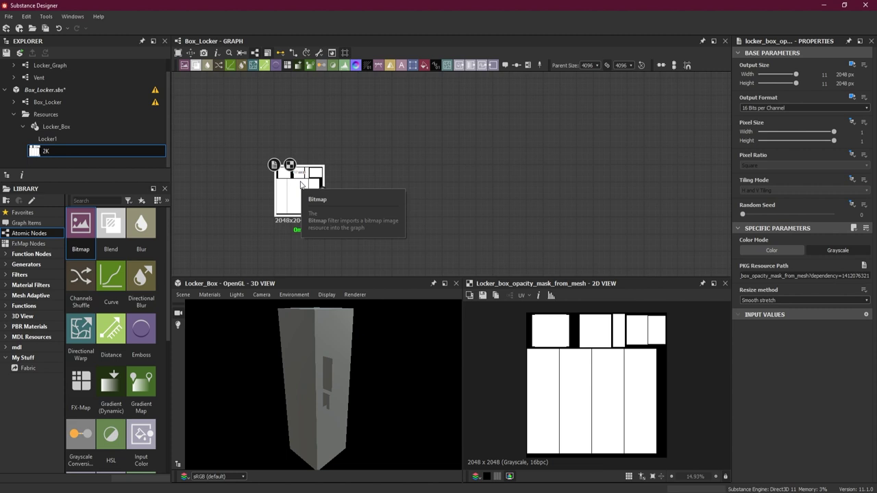
key("Delete")
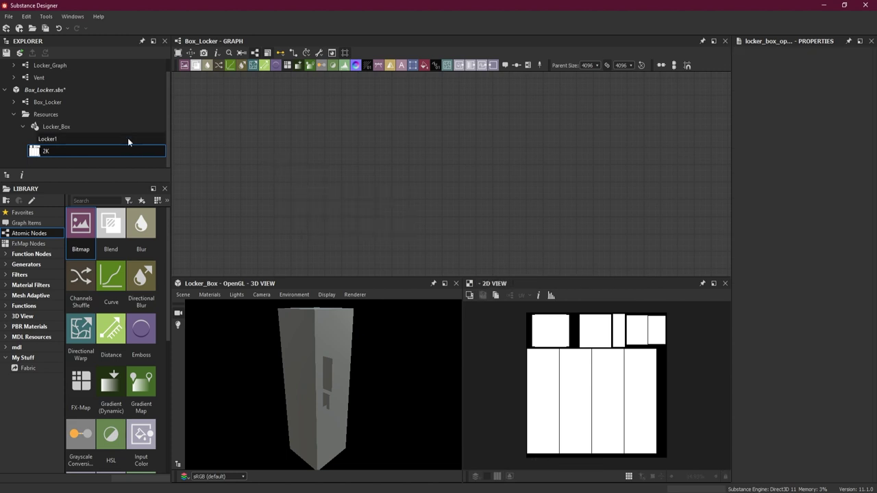
left_click(68, 139)
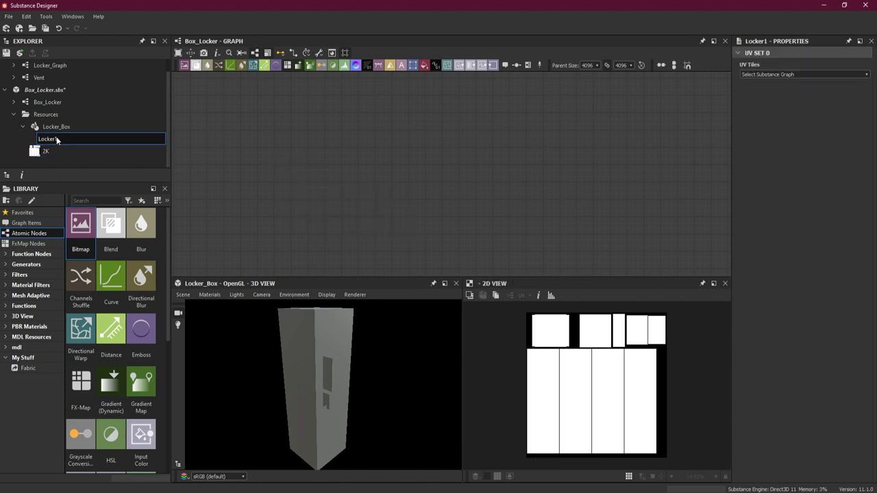
left_click(60, 128)
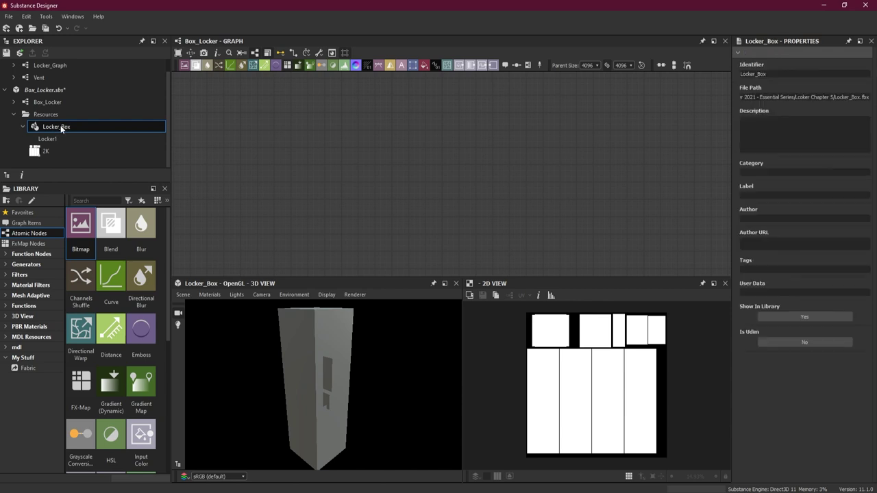
right_click(65, 128)
left_click(126, 214)
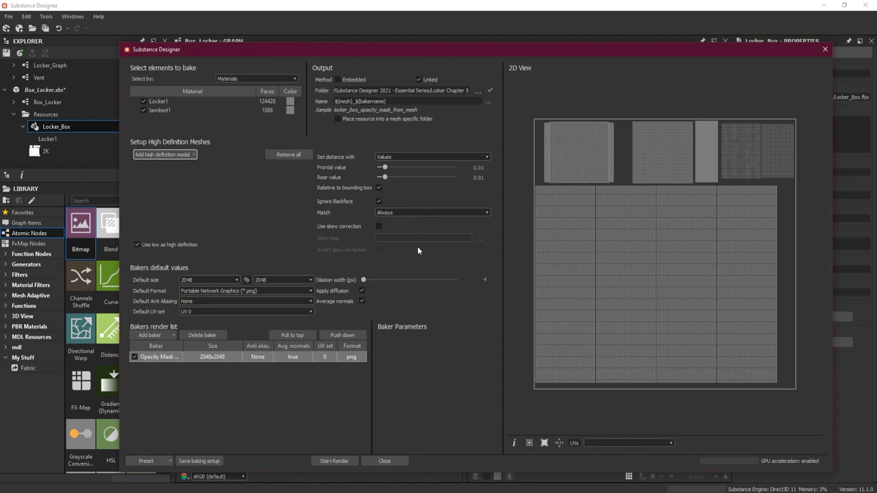
Set the default bake size to 4096 and add a second Opacity Mask from Mesh baker in place of the first, which is disabled
left_click(236, 280)
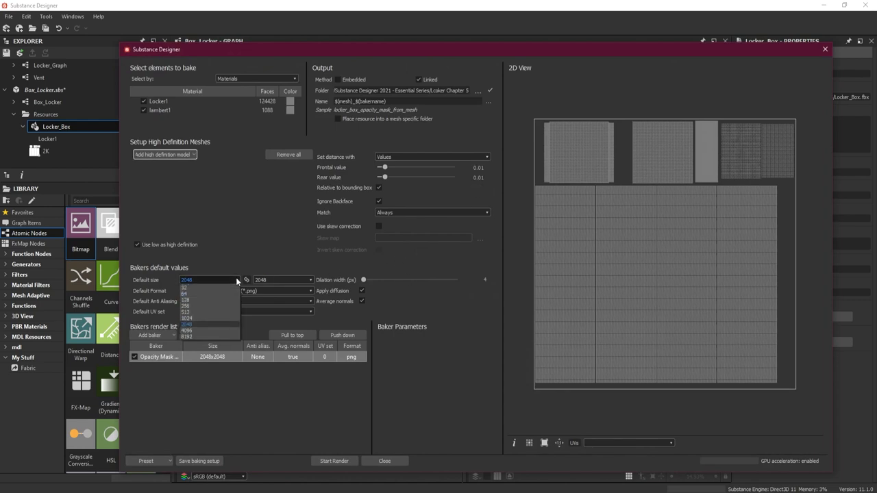
left_click(220, 330)
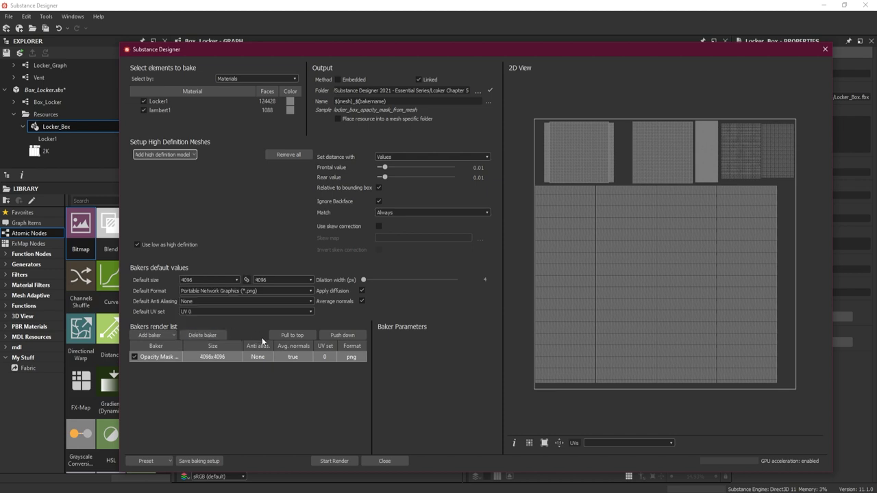
left_click(134, 357)
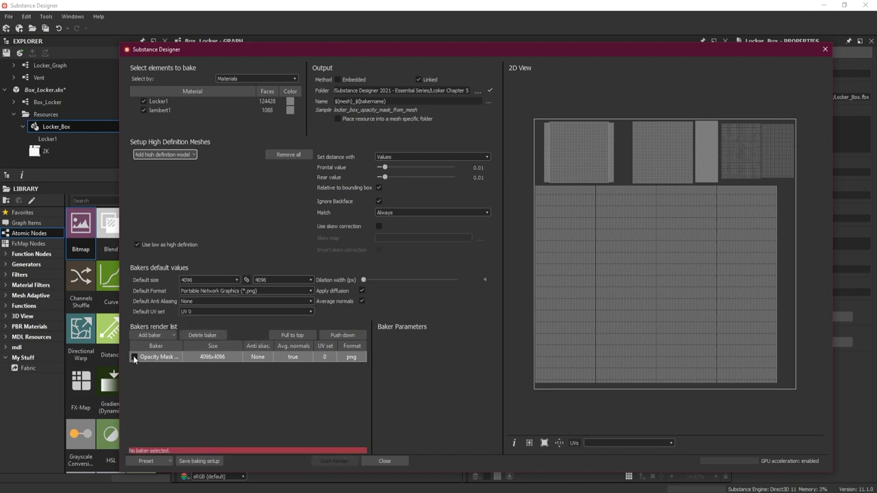
left_click(172, 336)
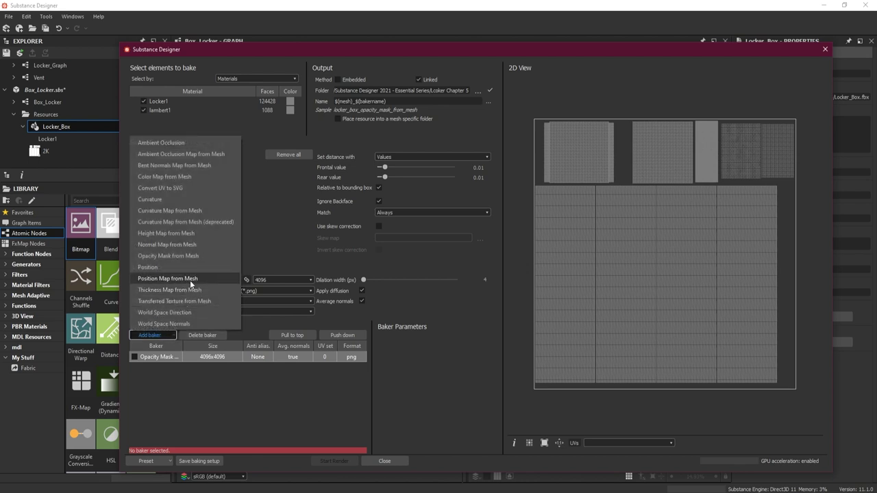
left_click(192, 256)
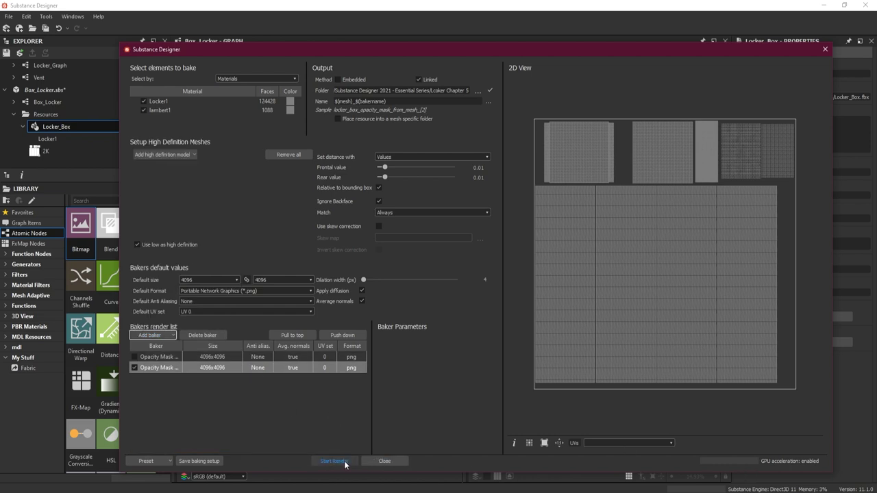
Look through the elements to bake by Sub-mesh and return the selection mode to Materials
left_click(265, 78)
left_click(263, 84)
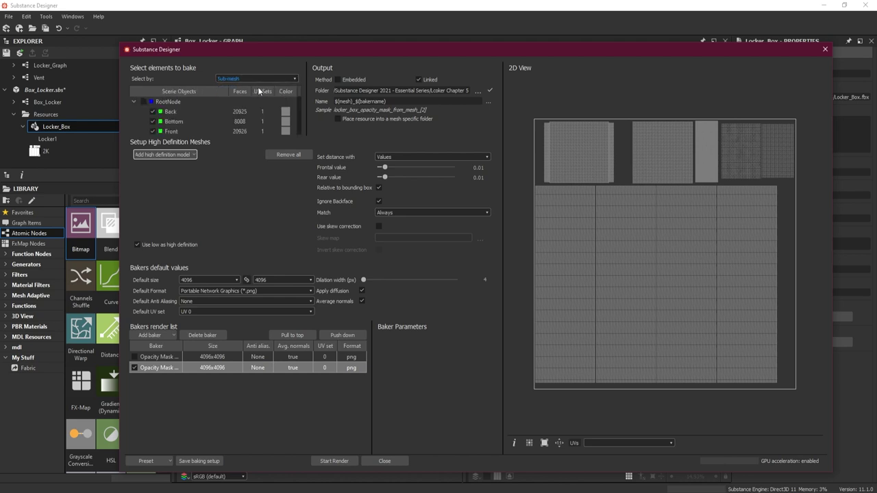
scroll(296, 96, "down", 3)
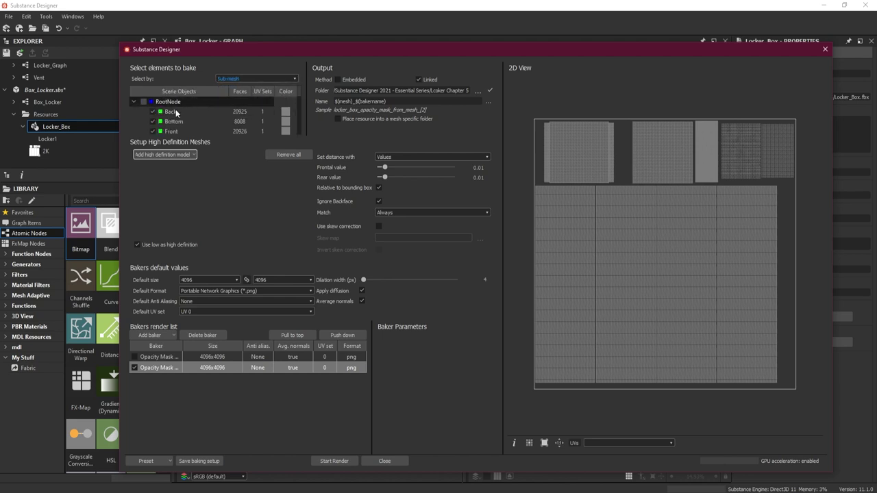
scroll(299, 120, "up", 3)
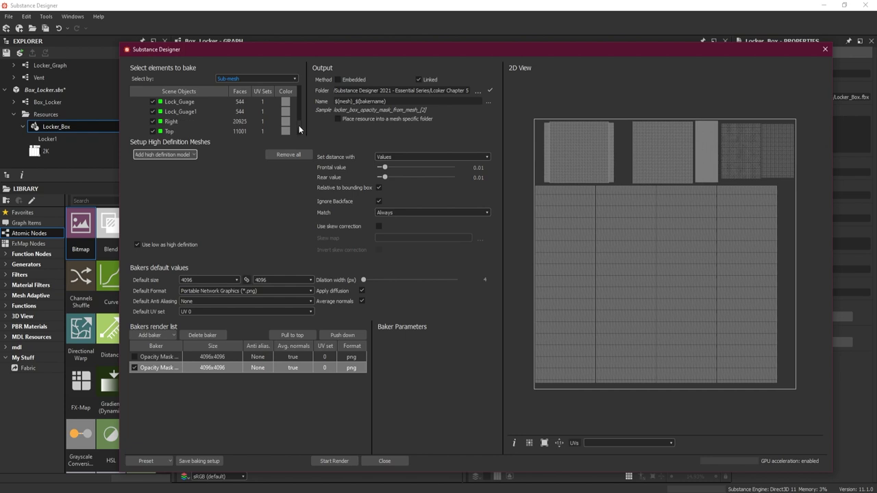
left_click(293, 80)
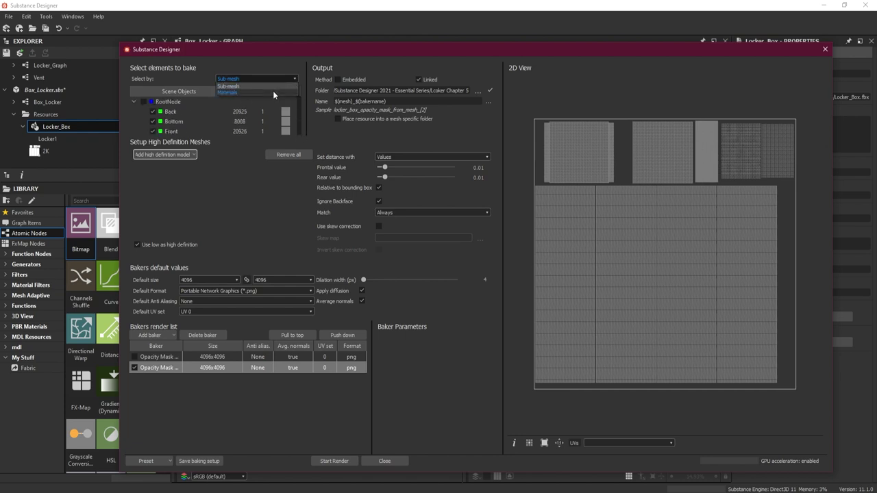
left_click(273, 91)
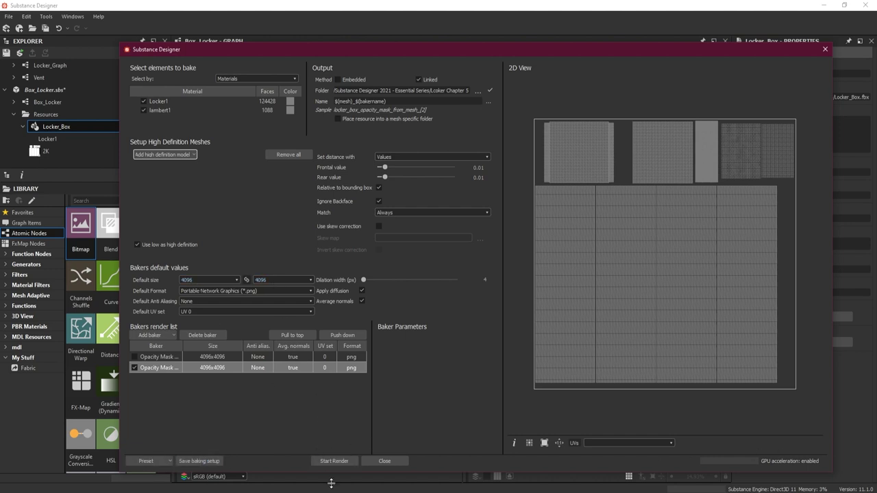
Render the new opacity mask bake and, after closing the baking window, rename the resulting resource as 4K
left_click(330, 461)
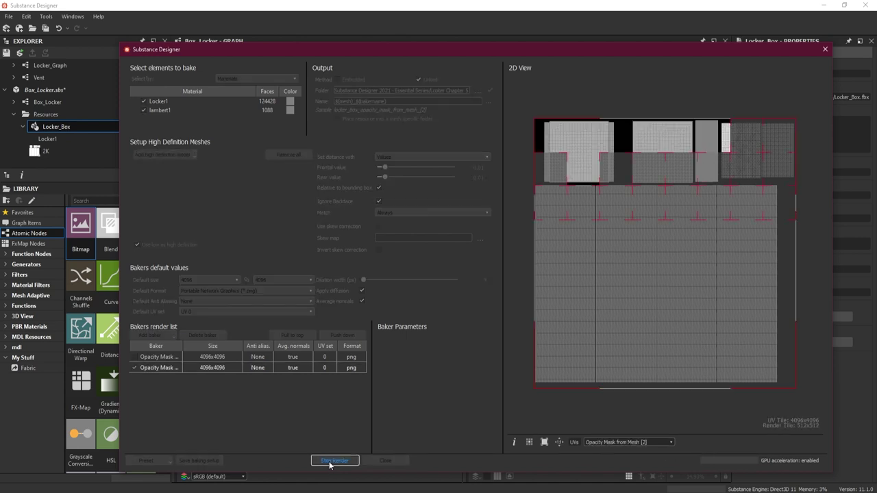
left_click(826, 51)
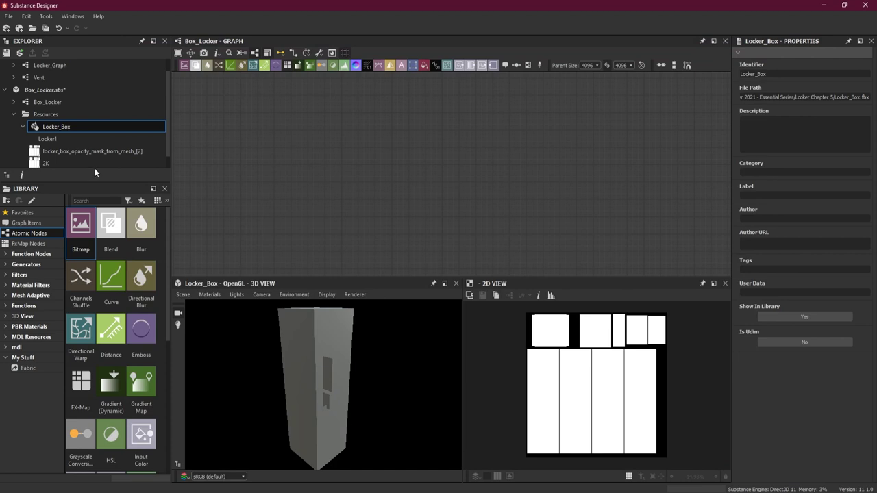
left_click(94, 151)
scroll(95, 149, "down", 1)
right_click(90, 140)
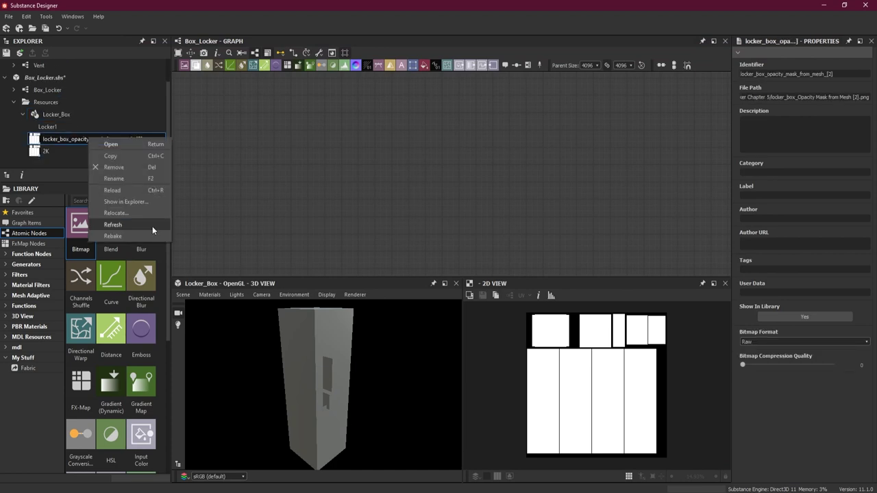
left_click(129, 179)
type("4K")
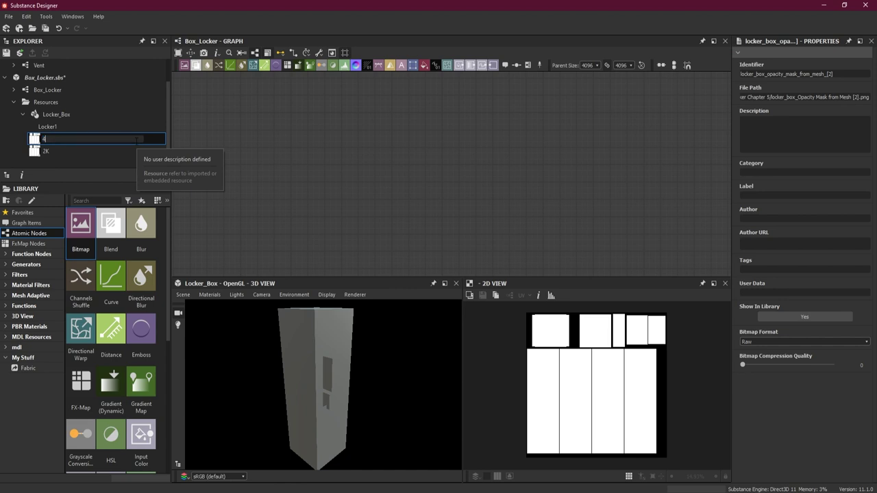
key("Return")
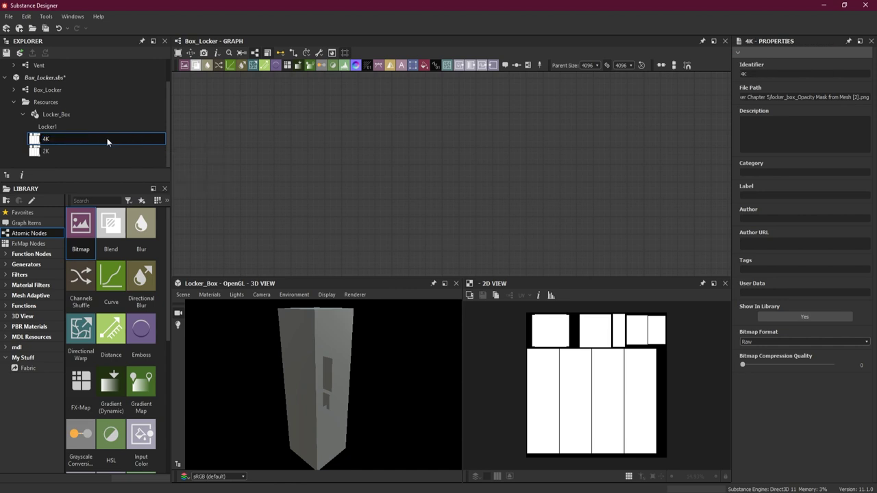
Place the 4K resource in the Box_Locker graph as a bitmap node, well ahead of the output nodes
left_click_drag(107, 142, 384, 181)
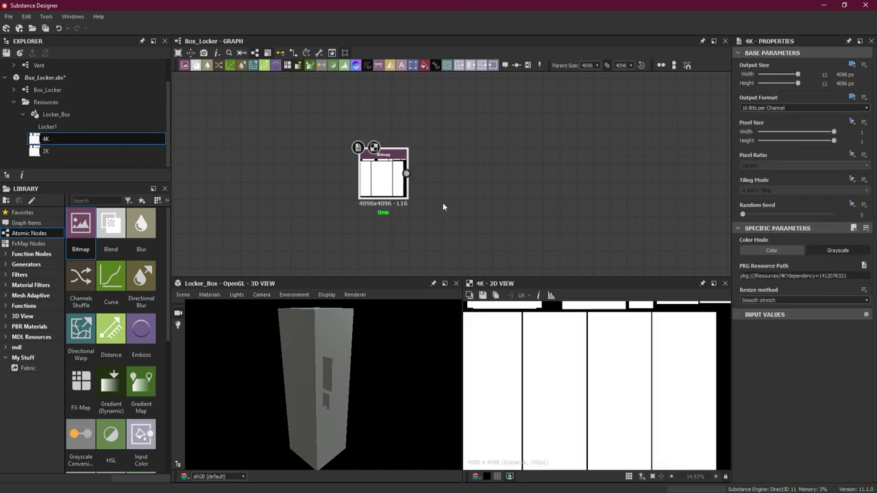
scroll(443, 201, "down", 4)
key("f")
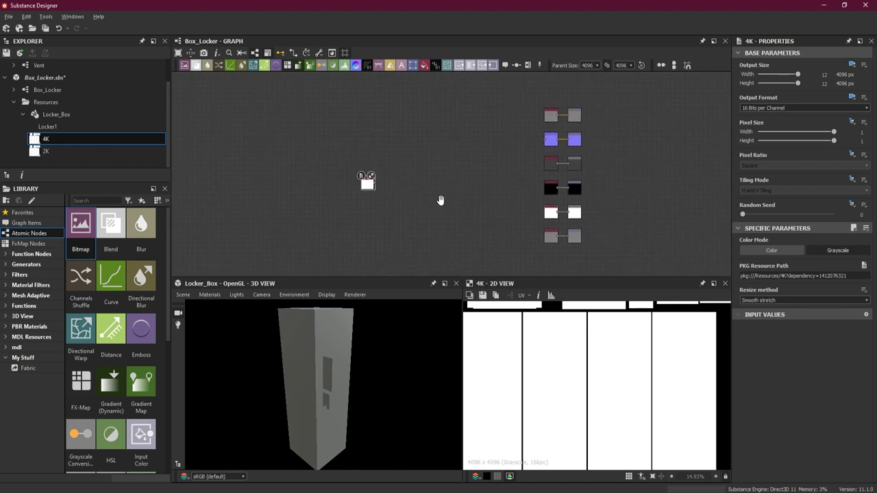
middle_click_drag(453, 190, 435, 195)
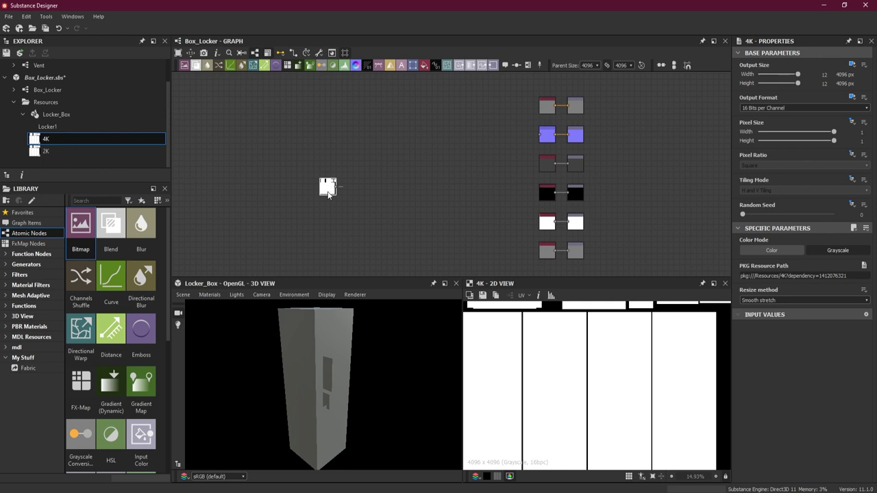
left_click_drag(328, 194, 347, 194)
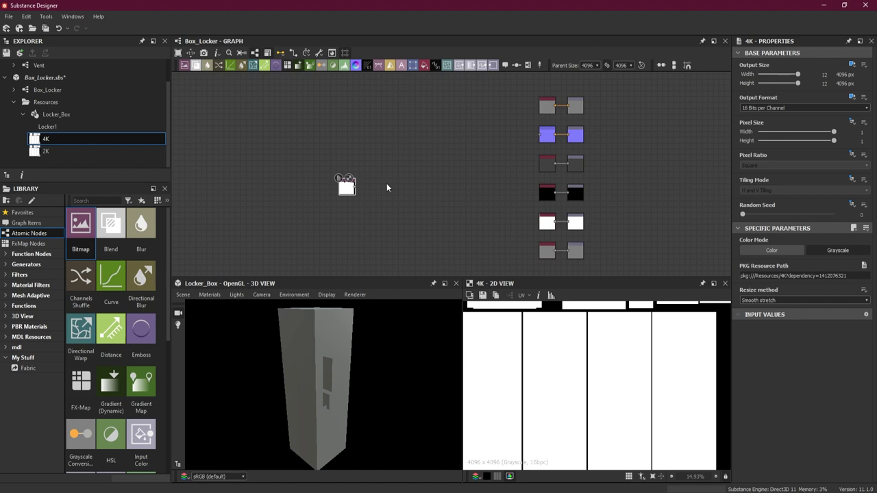
scroll(513, 354, "down", 3)
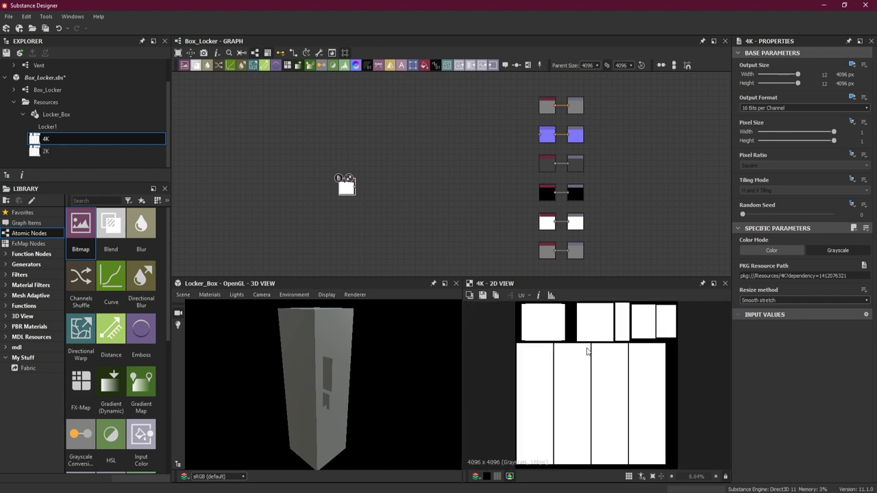
left_click_drag(339, 191, 279, 197)
middle_click_drag(279, 197, 448, 201)
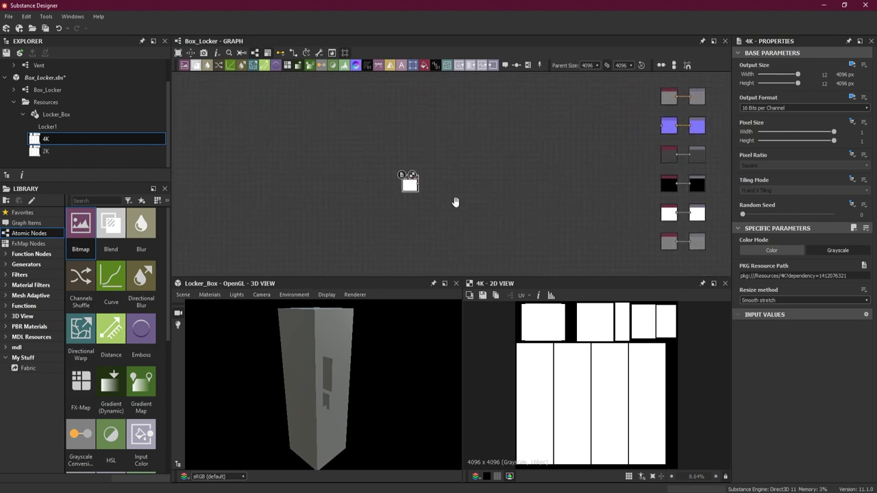
left_click_drag(409, 188, 269, 189)
Add a Flood Fill node fed by the 4K bitmap node
scroll(255, 168, "up", 3)
scroll(267, 179, "up", 1)
key("space")
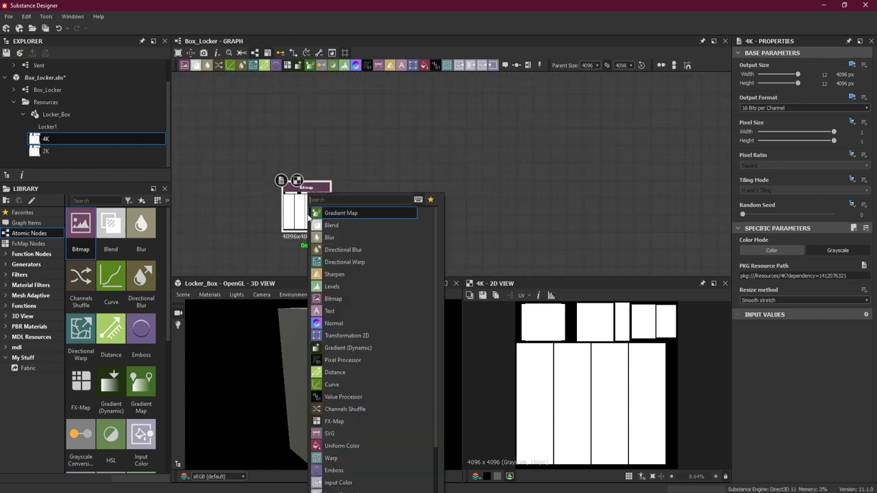
type("floo")
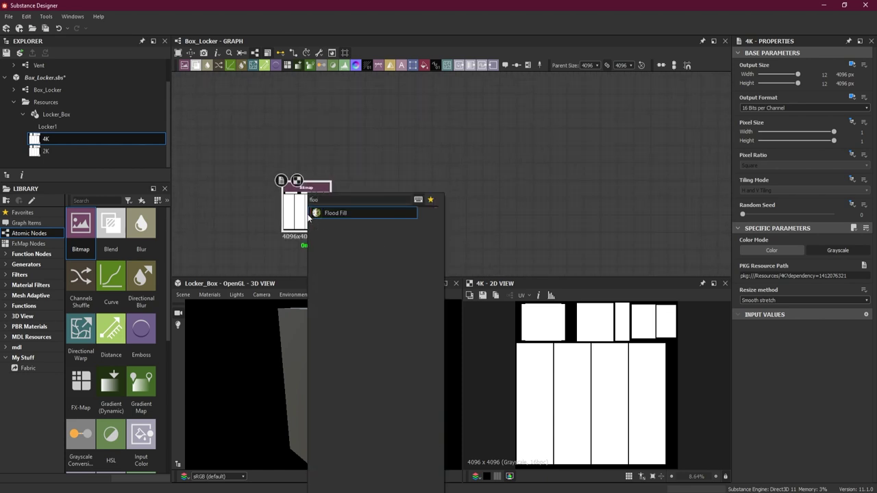
left_click(344, 213)
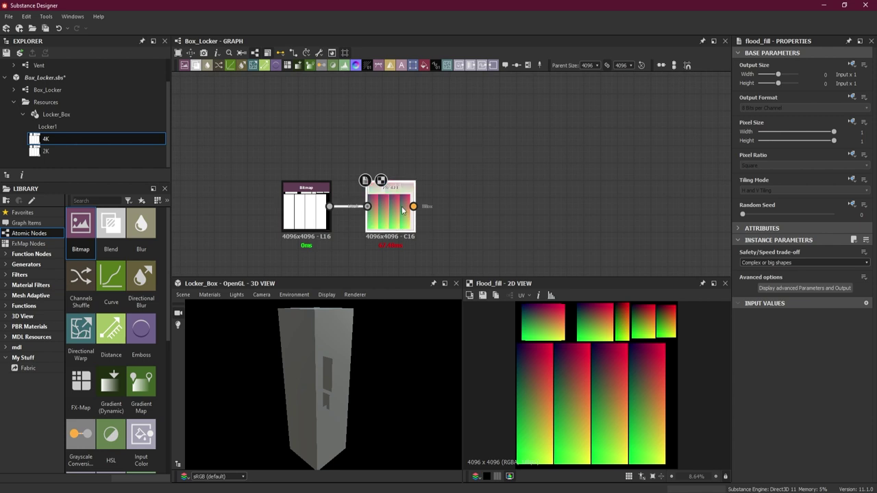
Add a Flood Fill to Grayscale node fed by the Flood Fill node and place it diagonally above it
key("space")
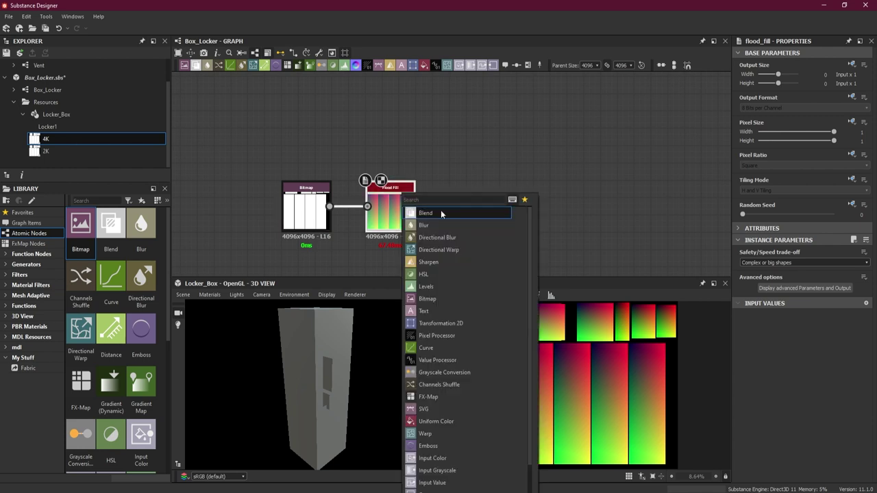
type("fl")
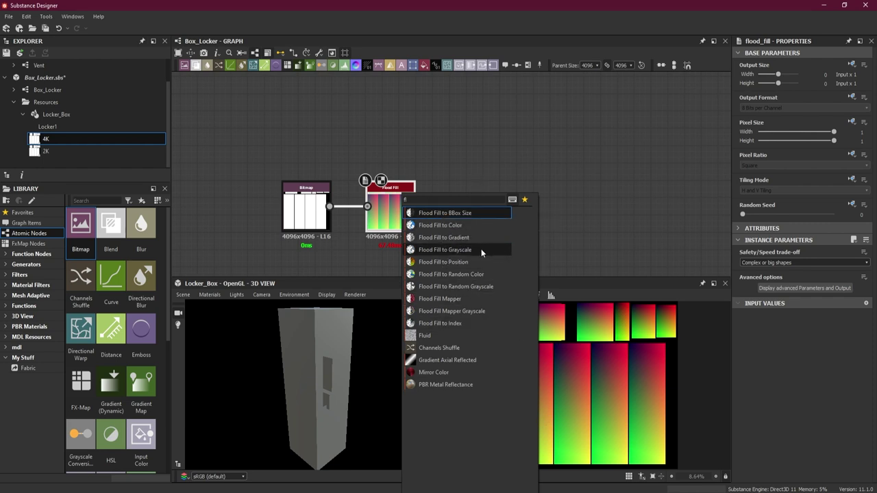
left_click(478, 249)
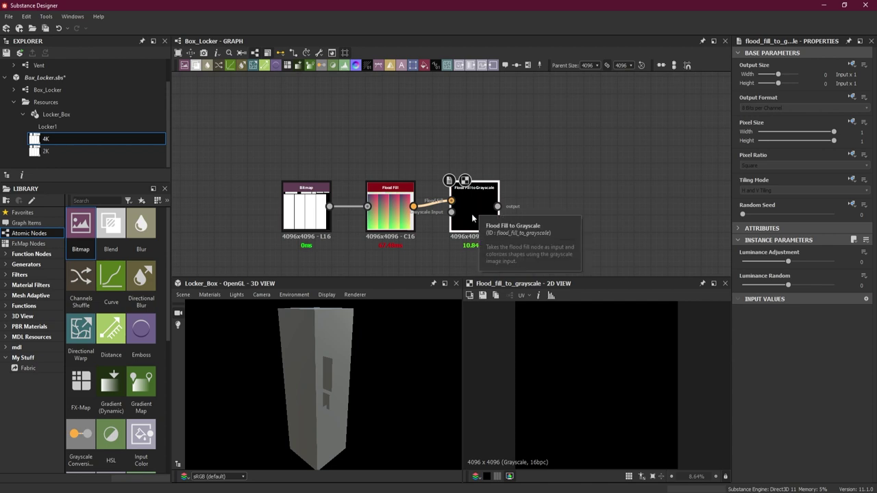
left_click_drag(472, 218, 487, 134)
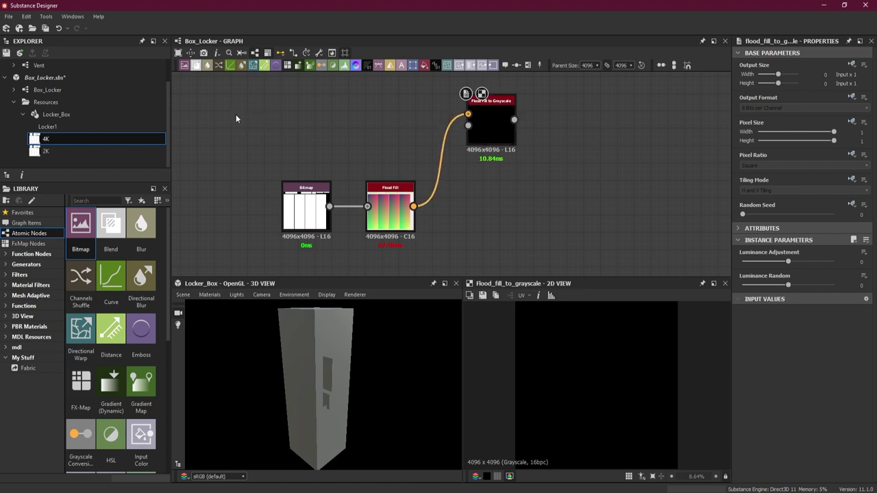
Add an unconnected Shape node in the empty area above the bitmap node
key("space")
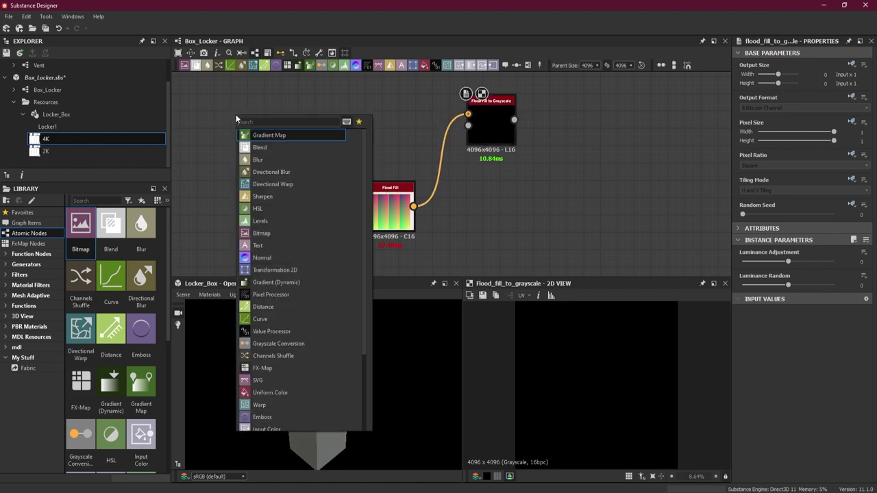
type("sha")
left_click(288, 146)
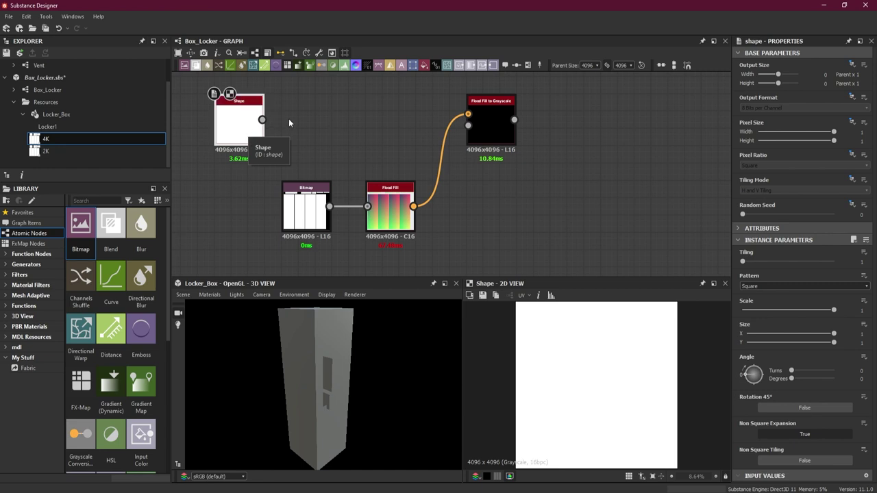
Add a Transformation 2D node fed by the Shape node and set its tiling mode to Absolute, No Tiling
left_click(413, 66)
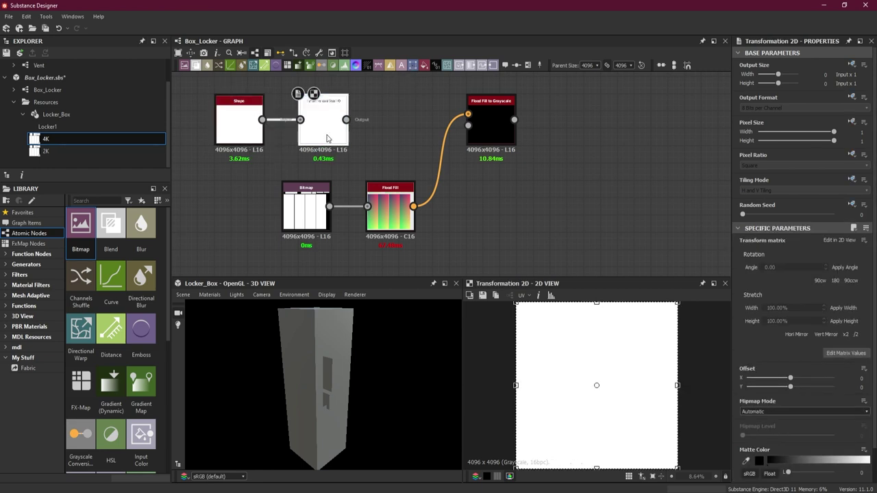
left_click(851, 180)
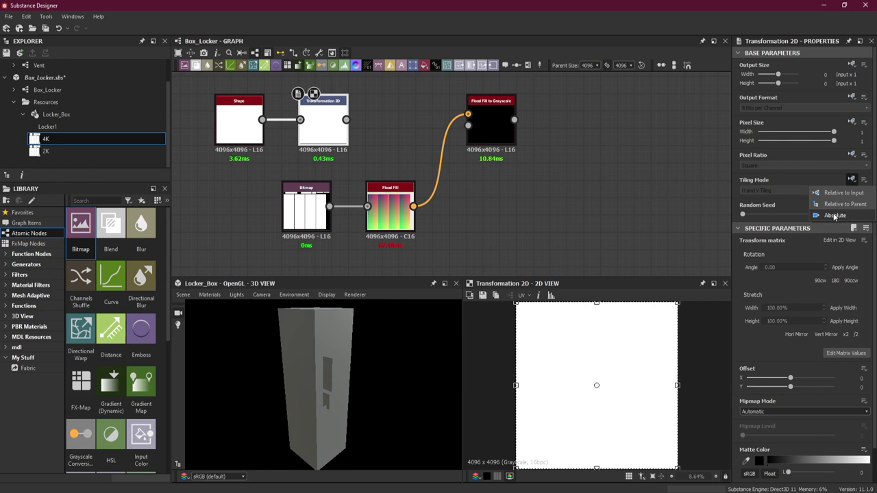
left_click(834, 216)
left_click(787, 190)
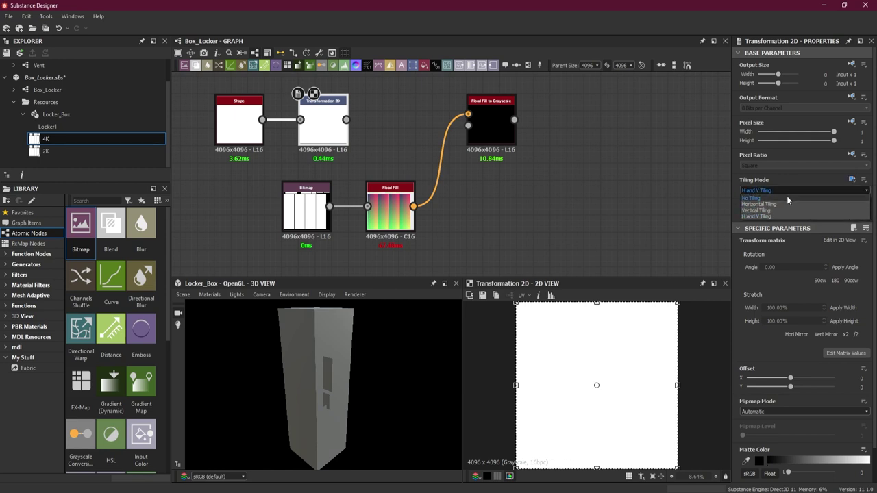
left_click(787, 196)
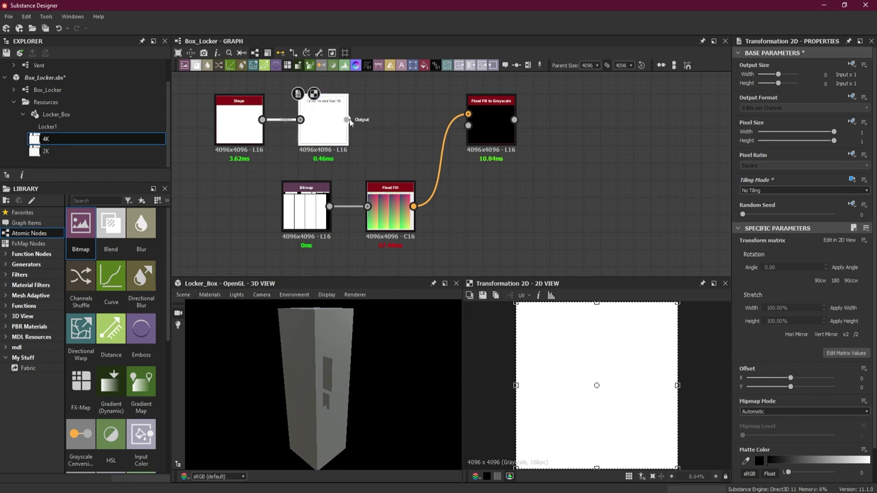
Connect the Transformation 2D output to the Grayscale Input of the Flood Fill to Grayscale node and display that node's result
left_click_drag(347, 120, 400, 130)
key("Escape")
scroll(478, 132, "up", 1)
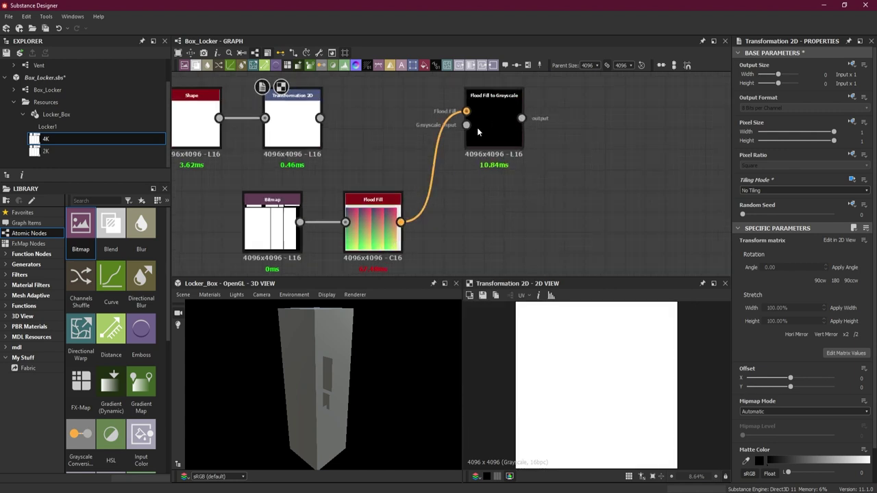
scroll(478, 133, "up", 2)
left_click_drag(216, 111, 459, 123)
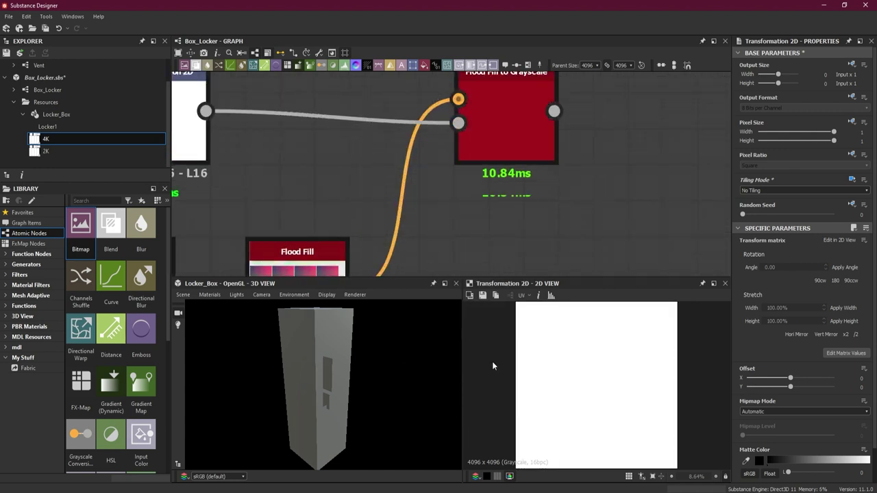
scroll(498, 192, "down", 4)
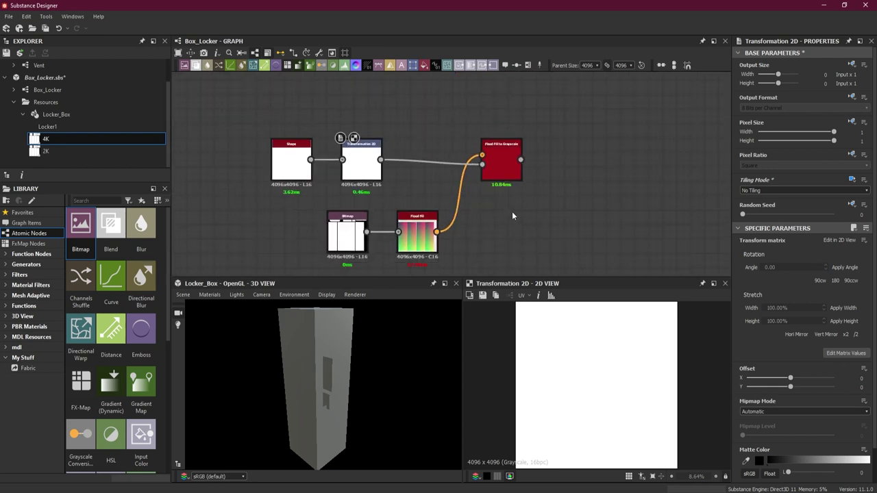
double_click(498, 169)
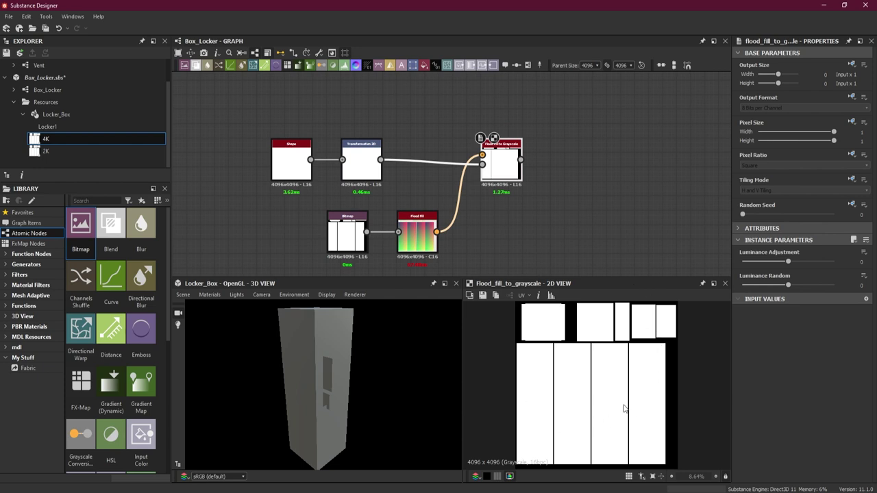
Shrink the Transformation 2D square to a small block in the texture's upper-left corner and display the Flood Fill to Grayscale result
double_click(358, 162)
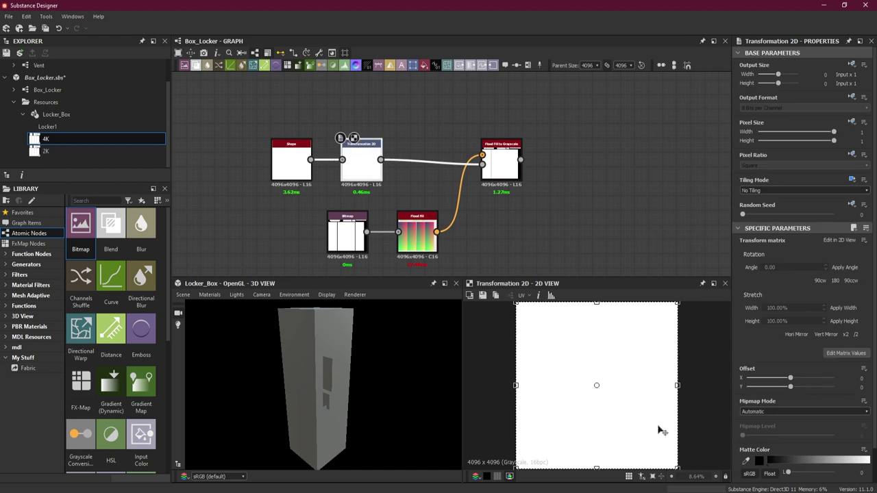
left_click_drag(676, 466, 543, 344)
scroll(646, 356, "down", 1)
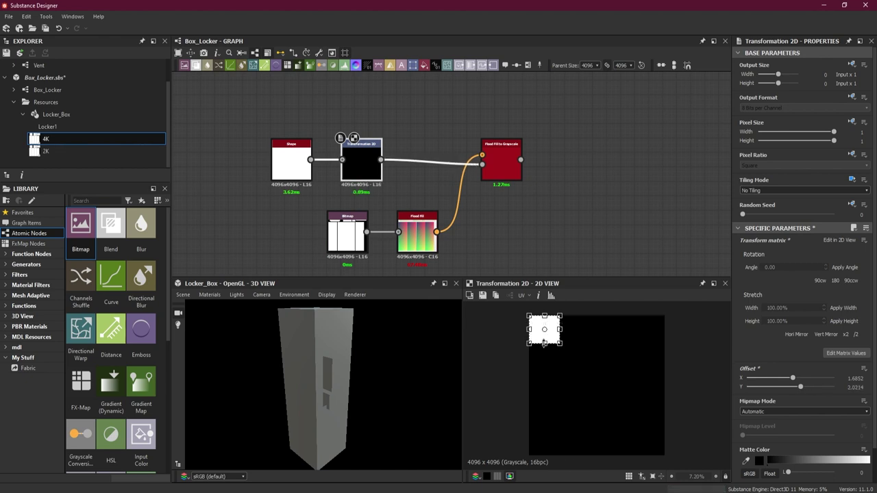
double_click(501, 163)
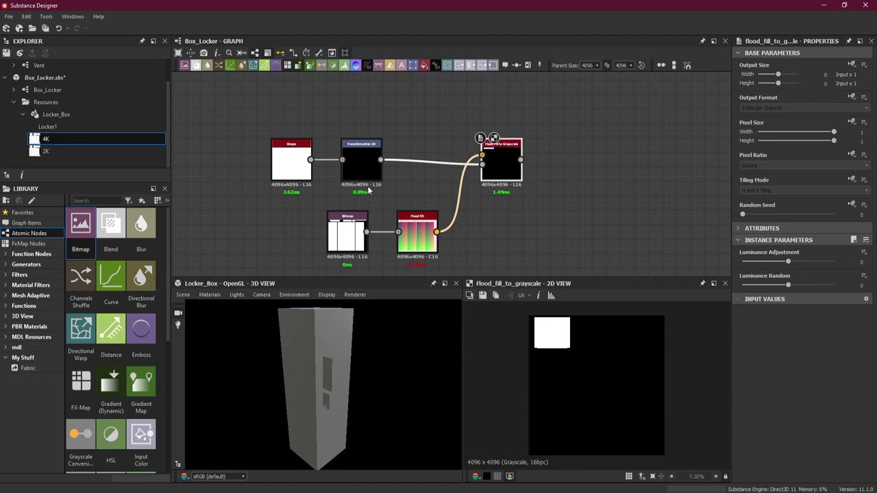
Centre the transformed square over the first small island of the mask's upper row, at an offset of about X 1.43, Y 1.90
left_click(363, 163)
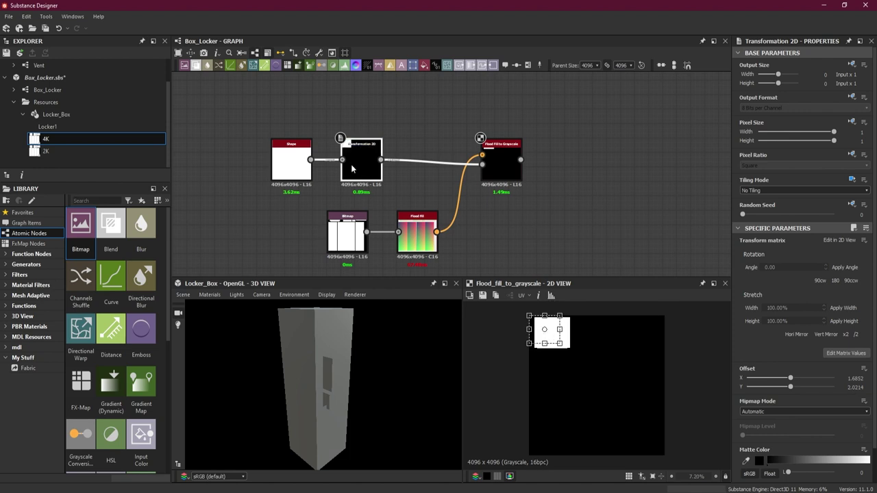
mouse_move(558, 338)
left_mouse_down()
mouse_move(613, 352)
mouse_move(603, 344)
mouse_move(665, 341)
mouse_move(652, 363)
mouse_move(648, 405)
mouse_move(548, 398)
mouse_move(555, 328)
mouse_move(558, 337)
left_mouse_up()
scroll(558, 333, "up", 4)
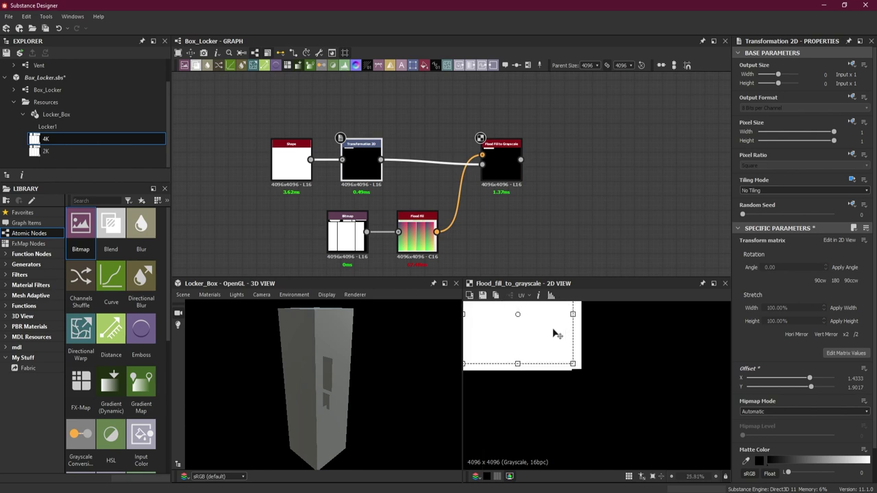
scroll(533, 350, "down", 4)
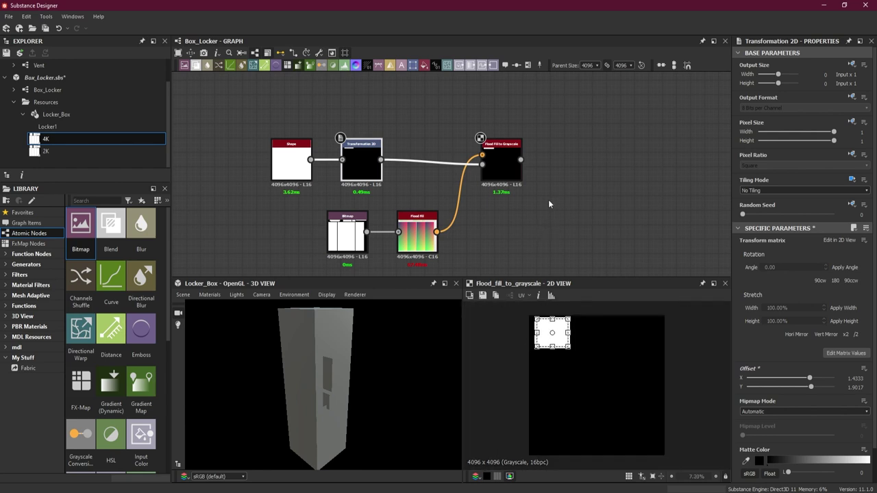
Move the Shape, Transformation 2D and Flood Fill to Grayscale nodes together well above the Bitmap and Flood Fill nodes
middle_click_drag(565, 198, 599, 217)
scroll(598, 208, "down", 1)
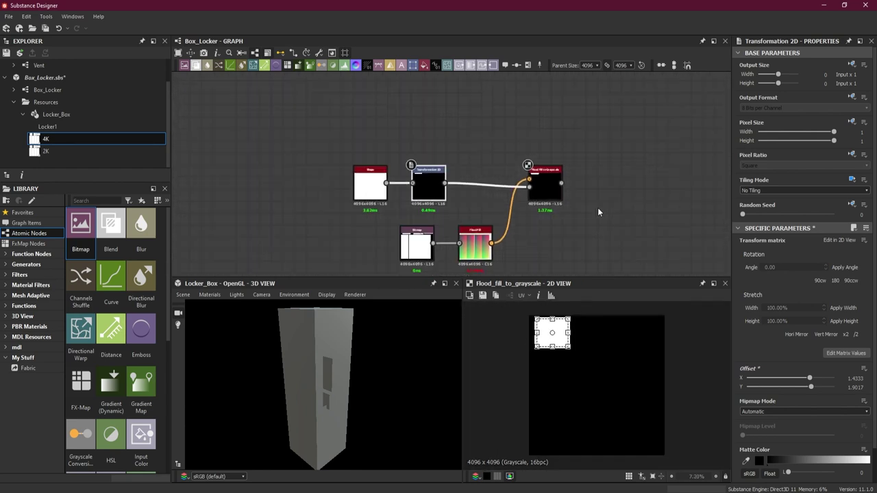
left_click(542, 189)
scroll(585, 181, "down", 2)
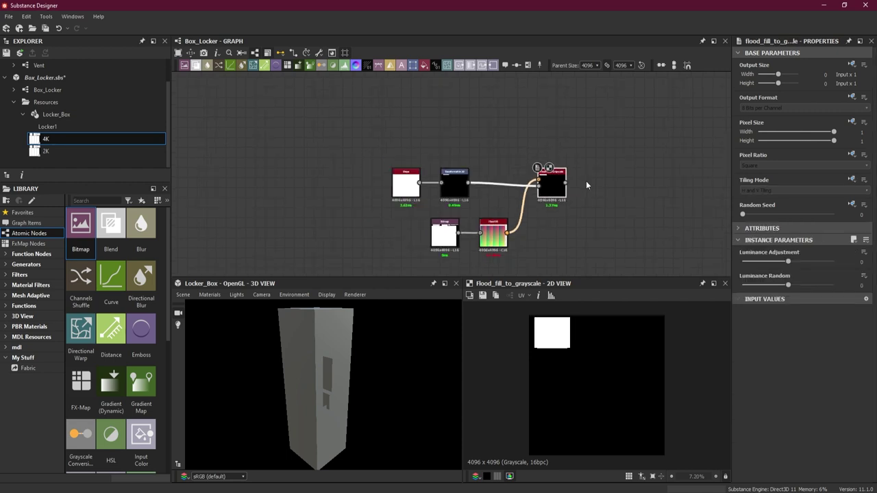
middle_click_drag(604, 188, 538, 211)
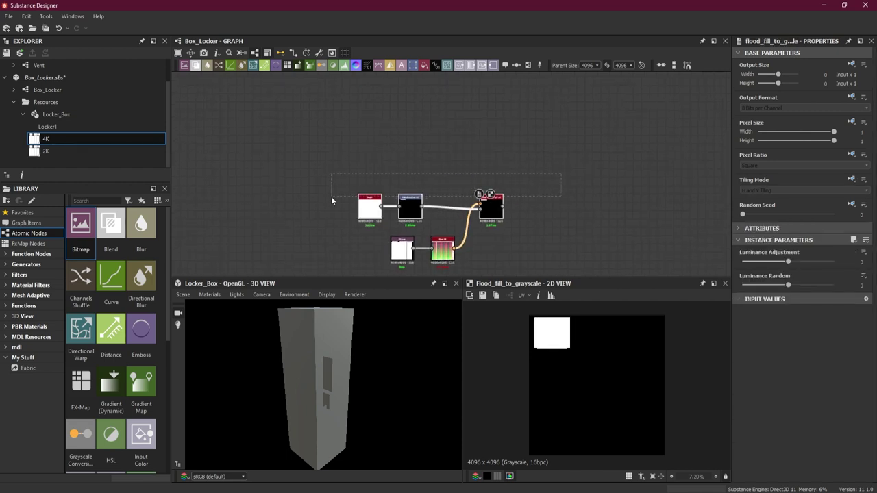
scroll(402, 202, "down", 1)
middle_click_drag(524, 215, 459, 231)
left_click_drag(450, 228, 446, 111)
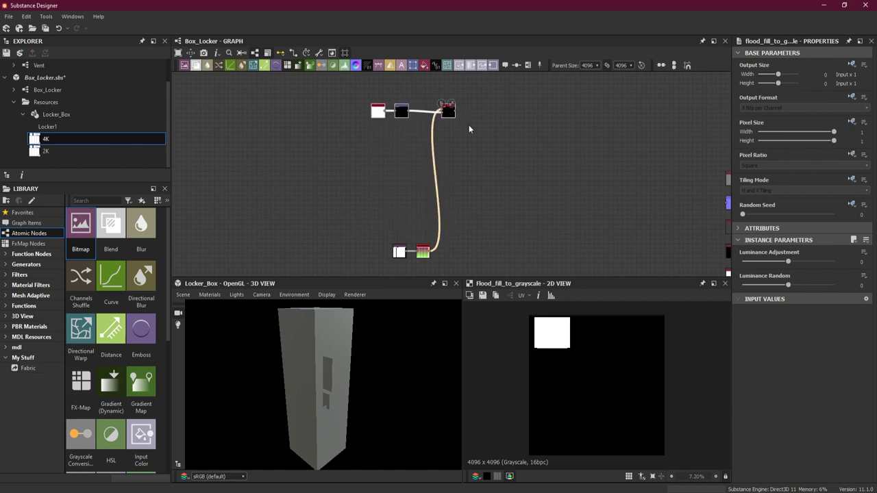
Place a copy of the three-node row beneath it and shift its square onto the second upper island, offset about X 0, Y 1.88
key("ctrl+v")
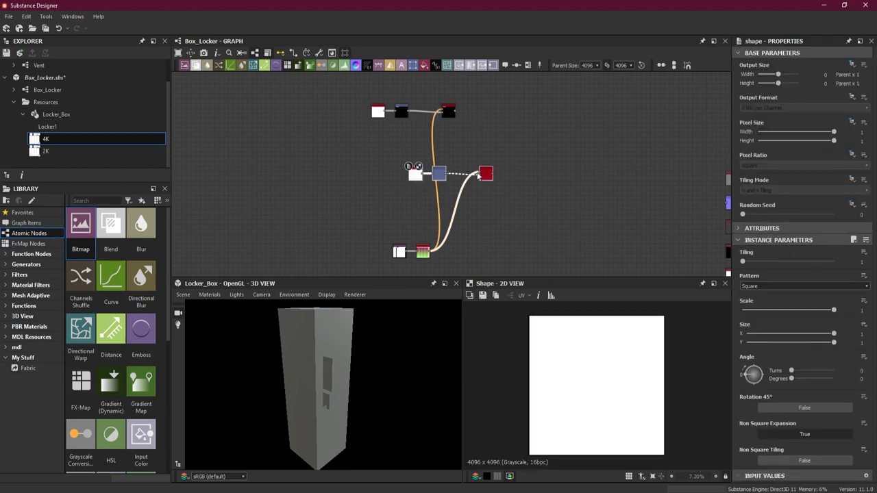
left_click(449, 132)
left_click(402, 132)
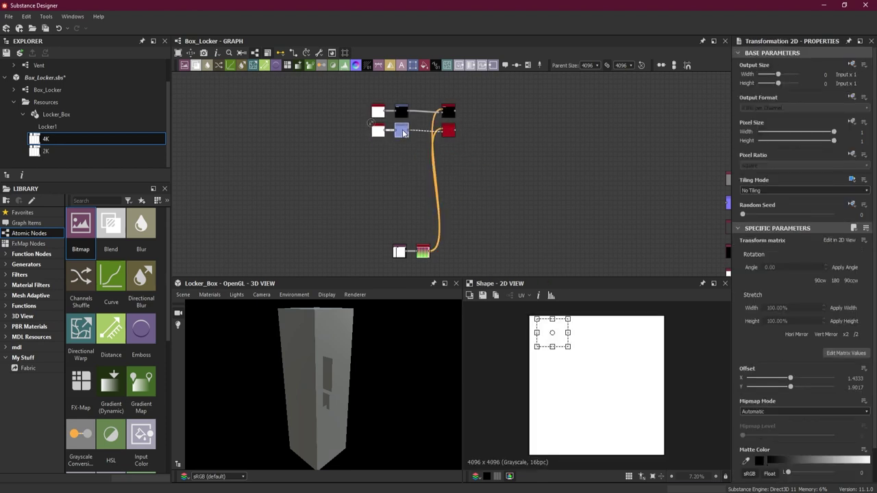
double_click(448, 130)
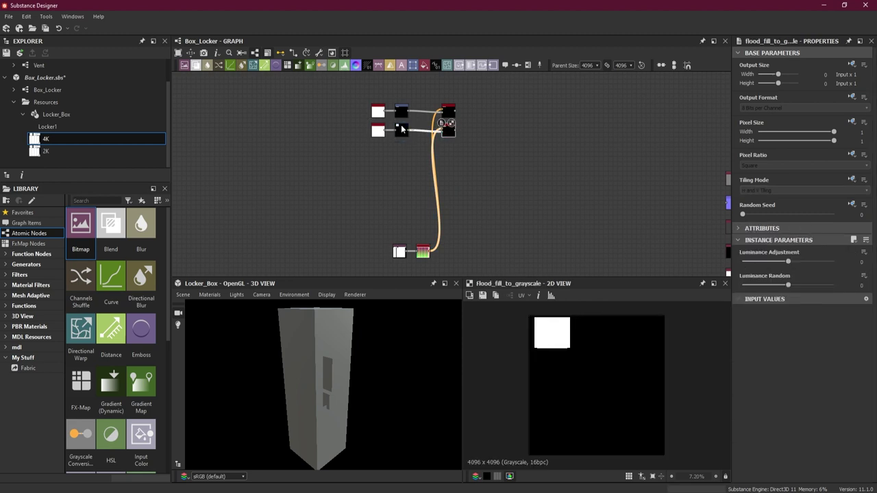
left_click(402, 128)
left_click_drag(559, 342, 602, 342)
Place a third copy of the node row below the second and shift its square onto the narrow third island, offset about X -0.71, Y 1.92
left_click(416, 144)
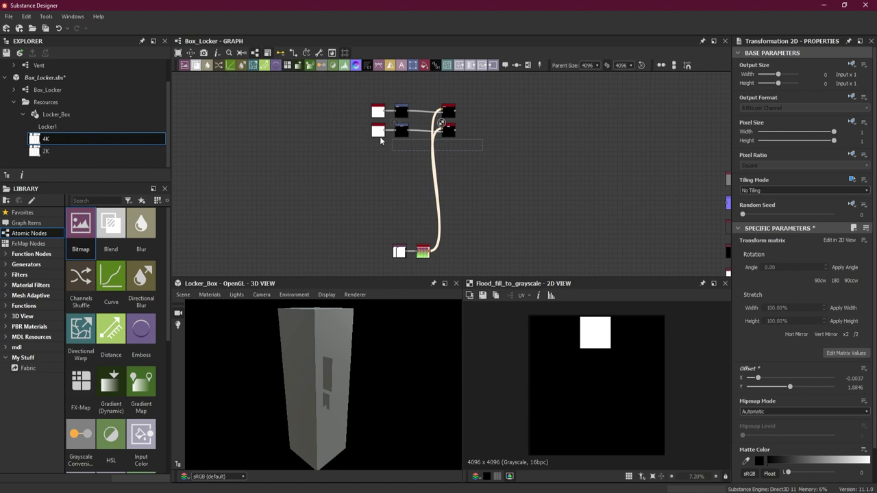
key("ctrl+z")
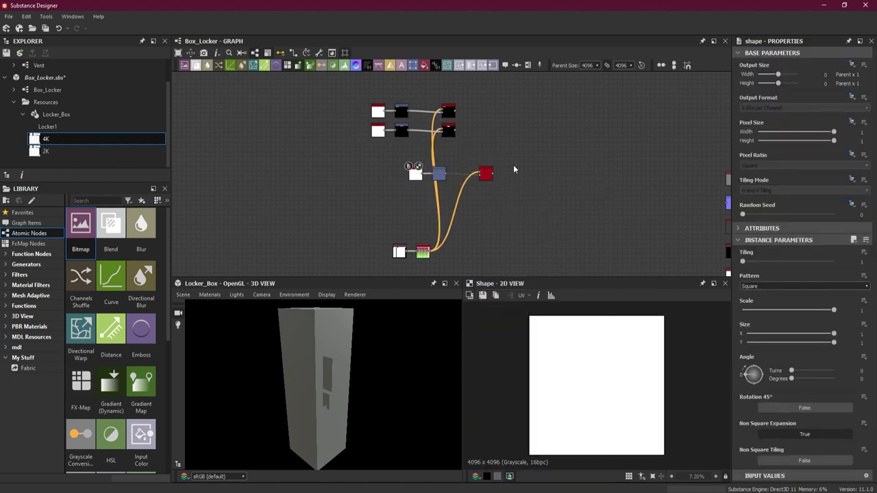
left_click(513, 177)
left_click_drag(486, 174, 450, 151)
double_click(448, 150)
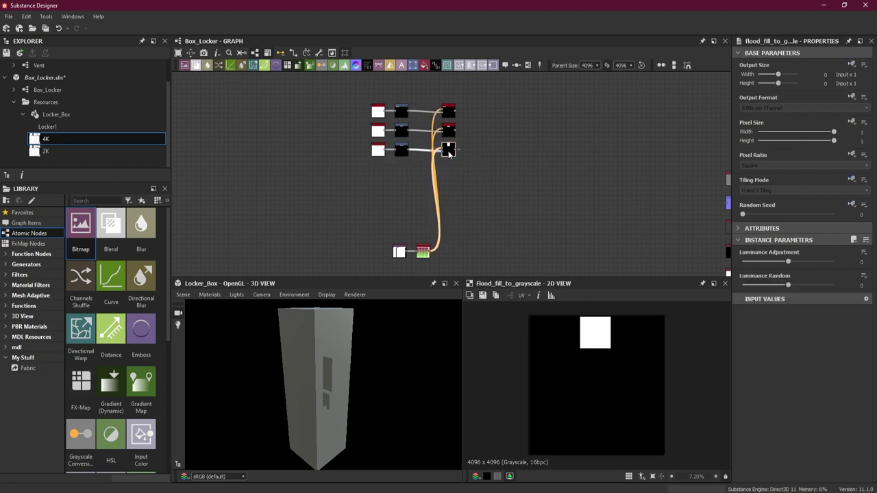
left_click(402, 152)
left_click_drag(600, 343, 623, 343)
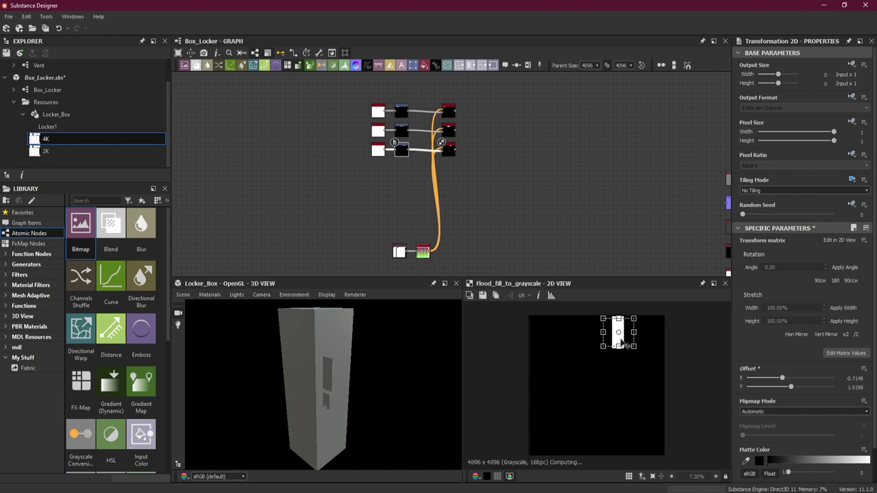
scroll(624, 328, "up", 2)
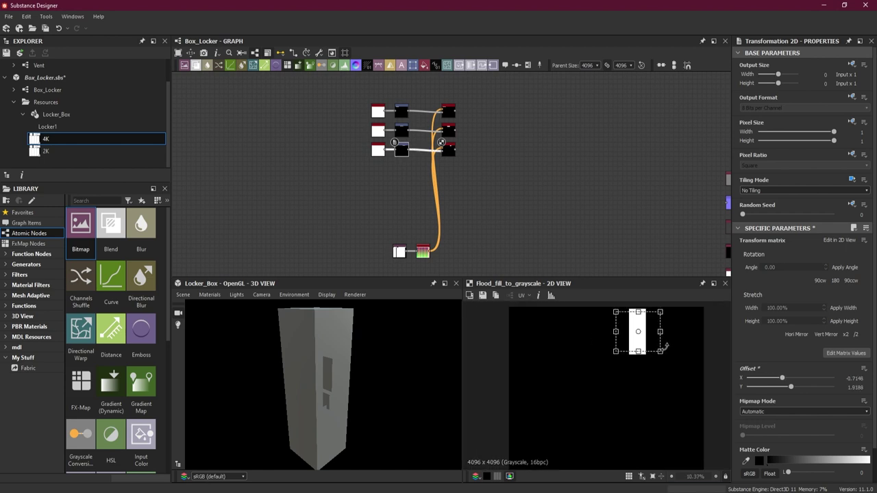
scroll(668, 346, "up", 2)
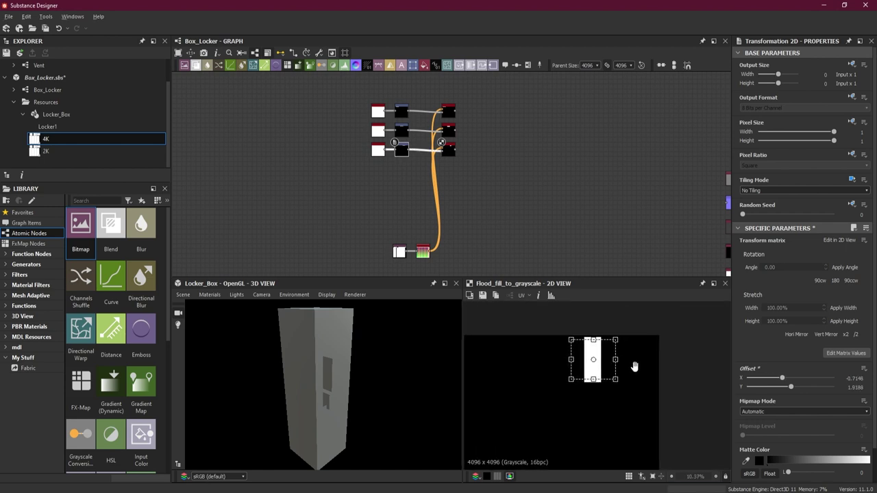
Paste a fourth node row below the third and shift its square onto the fourth upper island, offset about X -1.33, Y 1.85
left_click(480, 169)
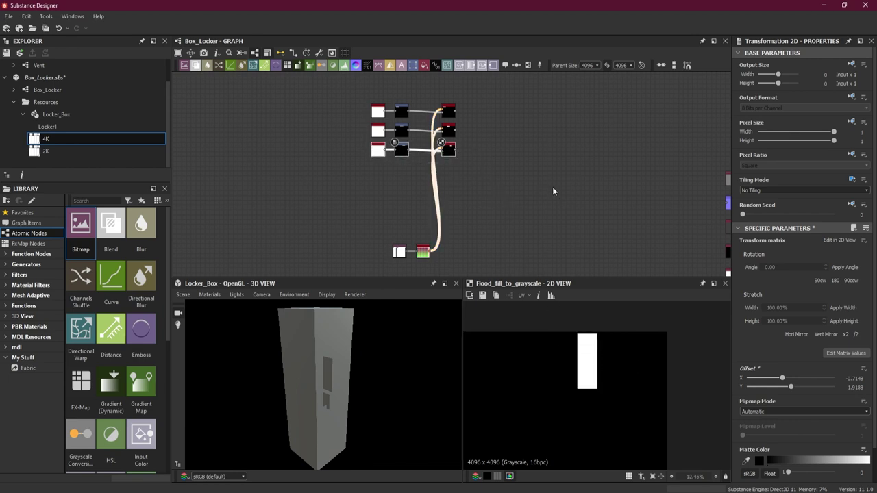
key("ctrl+v")
left_click_drag(488, 171, 403, 175)
double_click(449, 171)
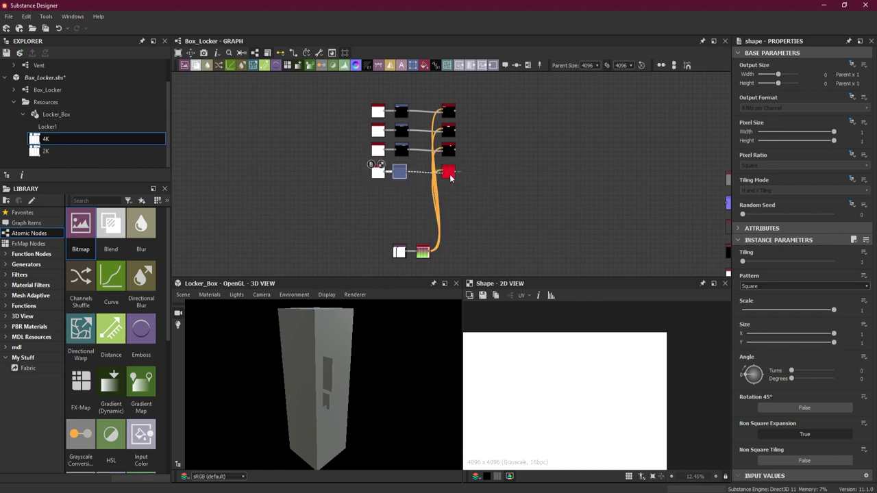
left_click(399, 171)
left_click_drag(562, 374, 636, 379)
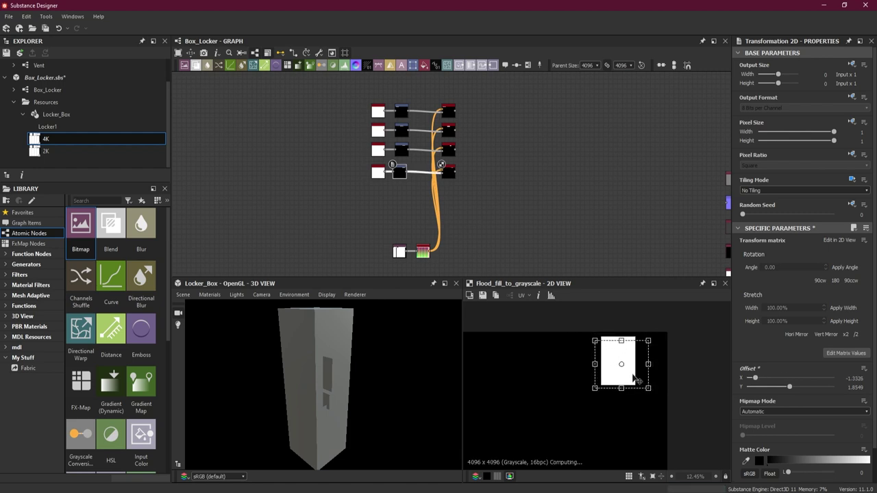
Paste a fifth node row below the fourth and shift its square onto the last upper island, offset about X -1.87, Y 1.87
left_click(483, 187)
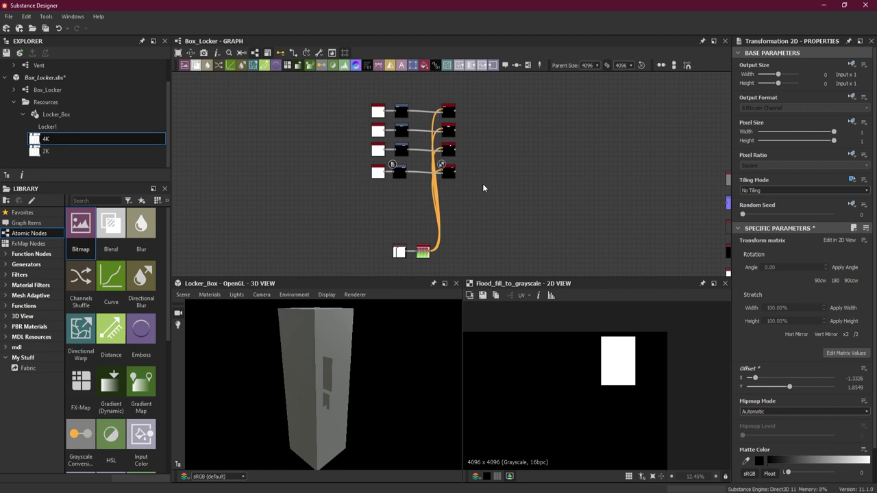
key("ctrl+v")
left_click_drag(490, 187, 450, 195)
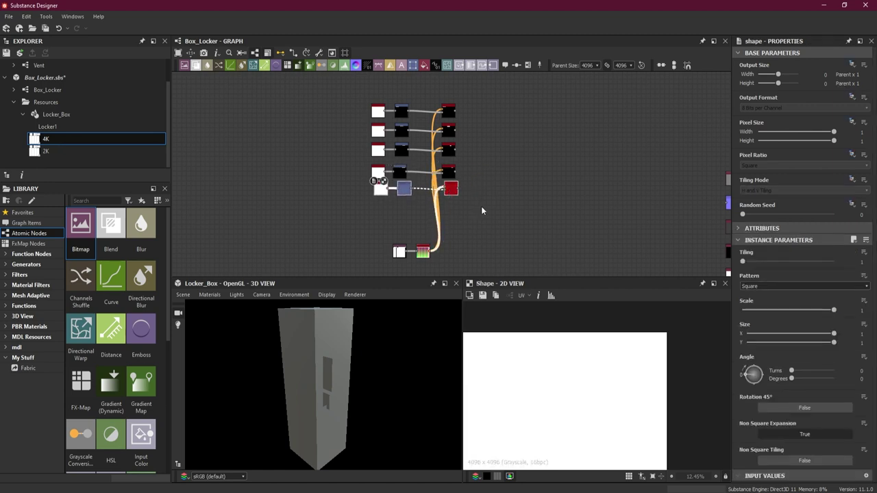
left_click(452, 191)
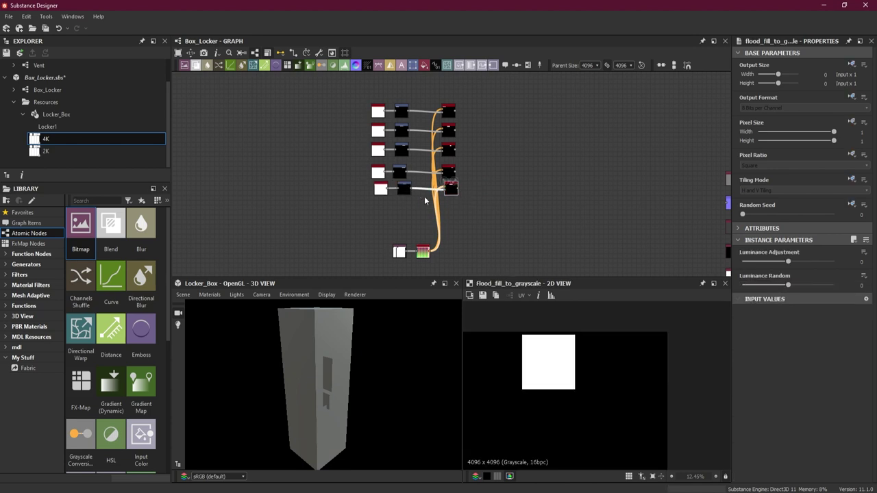
left_click(402, 186)
left_click_drag(562, 380, 658, 381)
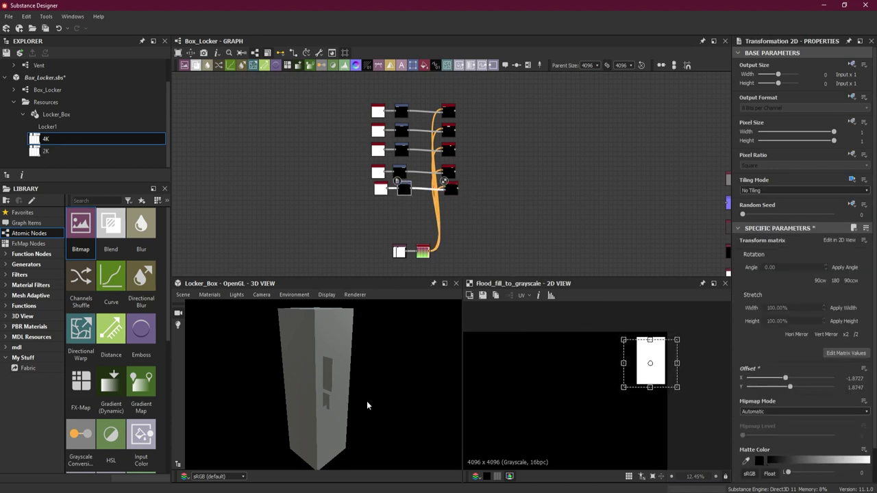
scroll(345, 402, "up", 6)
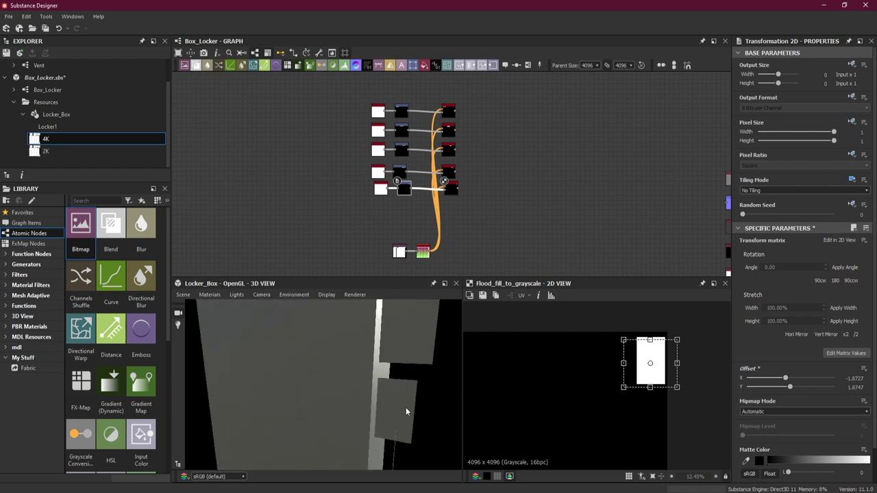
Move the locker bitmap and its flood fill node well below the five node rows to free space for another row
scroll(371, 392, "down", 8)
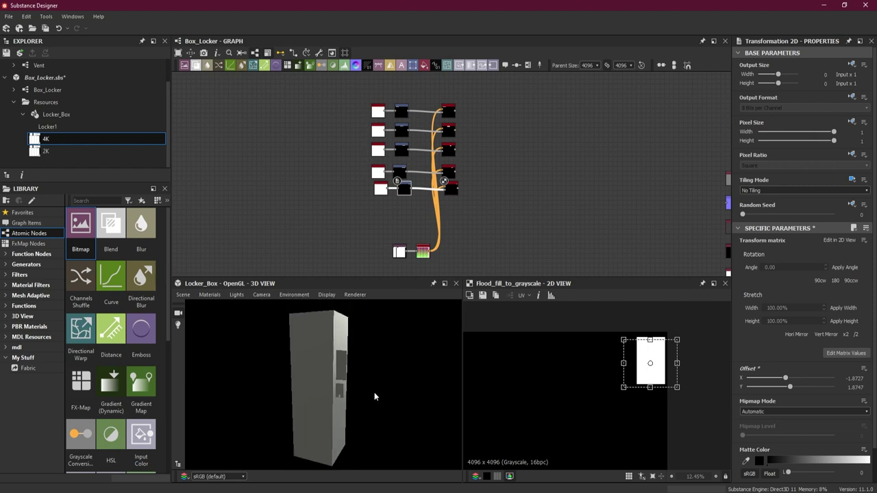
scroll(468, 230, "down", 3)
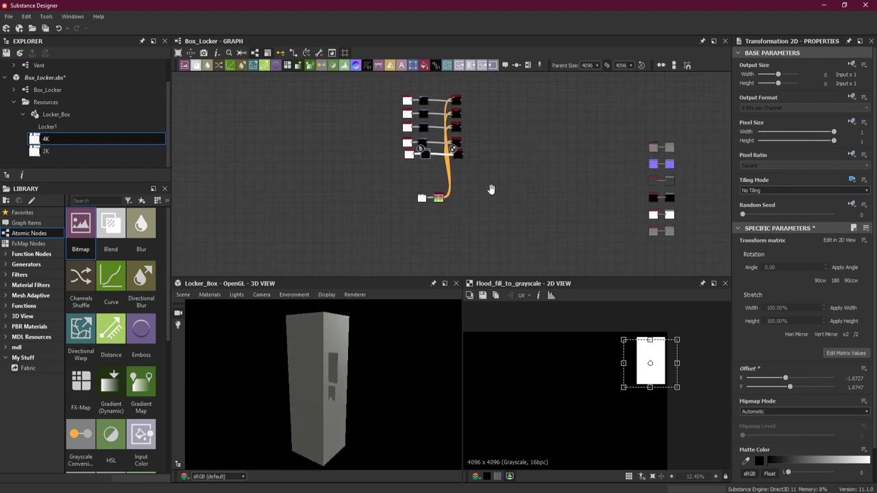
middle_click_drag(468, 226, 469, 193)
left_click_drag(439, 171, 433, 245)
middle_click_drag(468, 137, 475, 167)
scroll(475, 166, "up", 1)
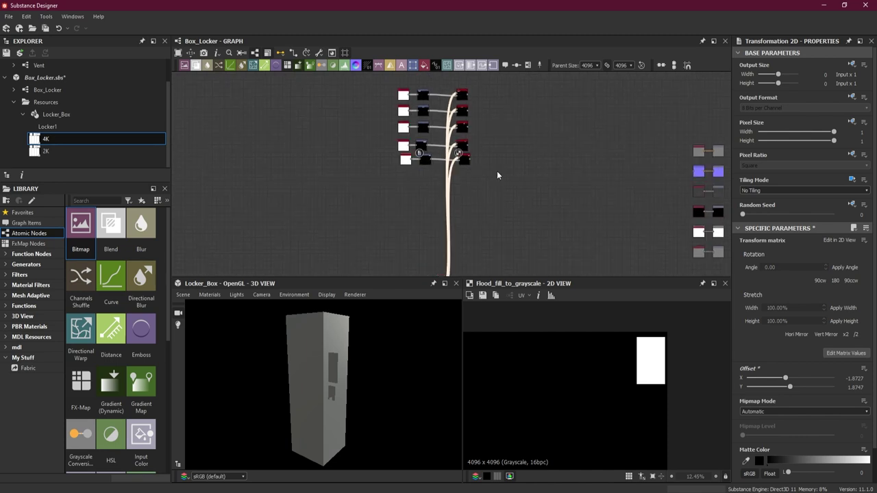
Paste a sixth Shape, Transformation 2D and flood fill row beneath the fifth, and lower the fifth row slightly to even the spacing
left_click_drag(427, 178, 405, 191)
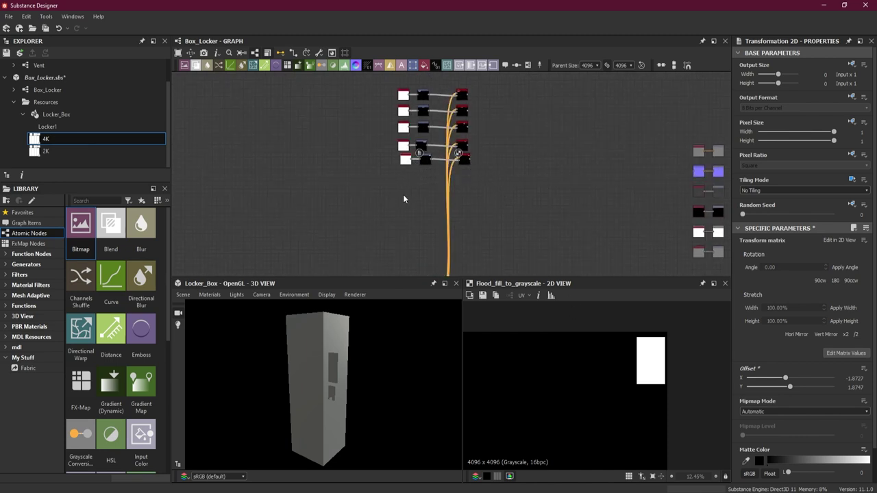
key("ctrl+v")
left_click(470, 184)
scroll(474, 149, "up", 1)
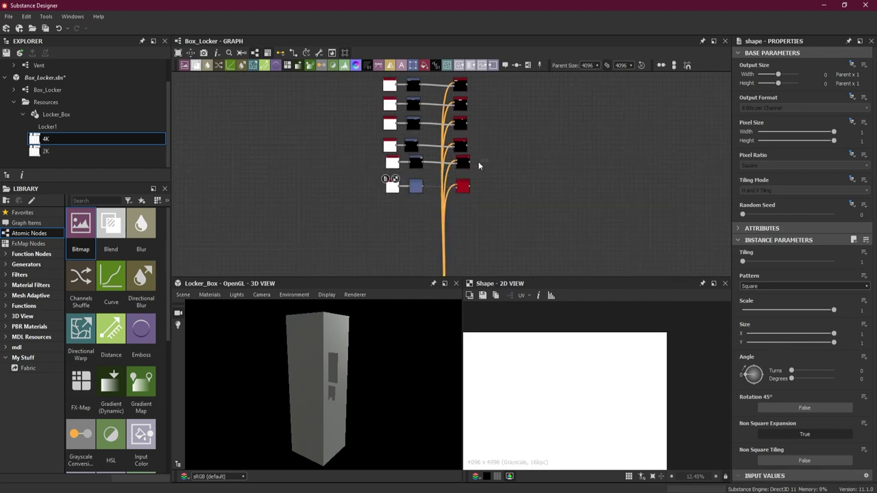
left_click(479, 165)
left_click_drag(464, 163, 466, 167)
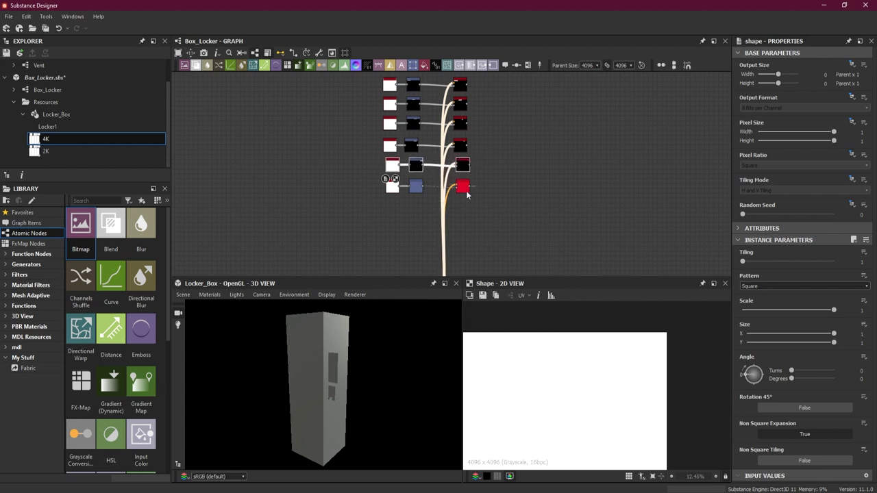
Stretch and shift the sixth row's square across the four long lower islands, offset about X -0.01, Y -0.88
double_click(463, 186)
double_click(416, 185)
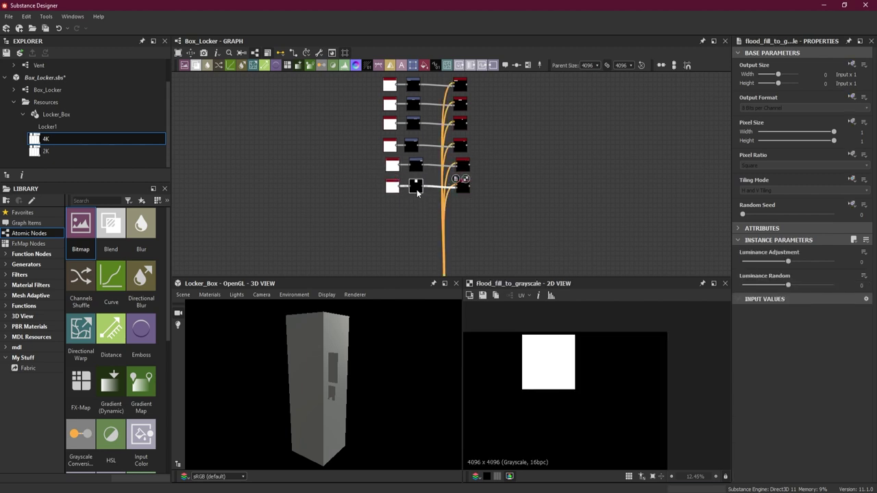
left_click_drag(602, 345, 651, 406)
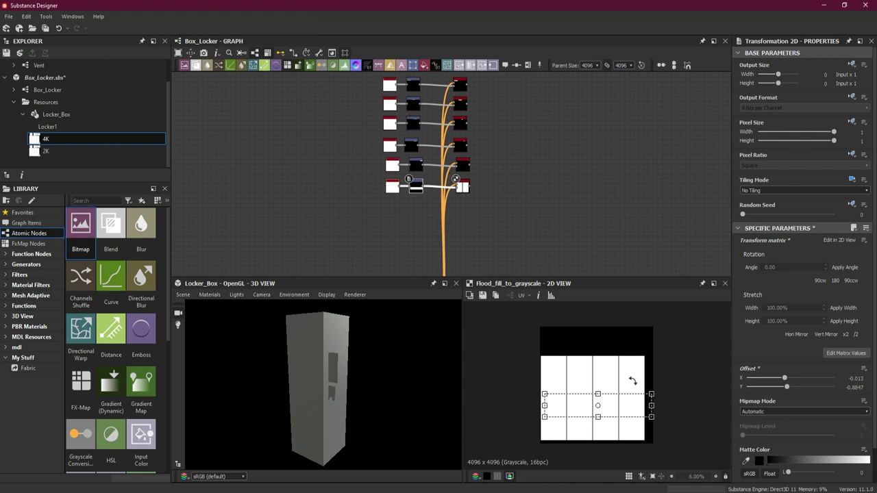
Bring the locker bitmap and flood fill pair up close beneath the sixth row, and move the whole node group away from the outputs
scroll(492, 232, "down", 2)
middle_click_drag(488, 226, 454, 170)
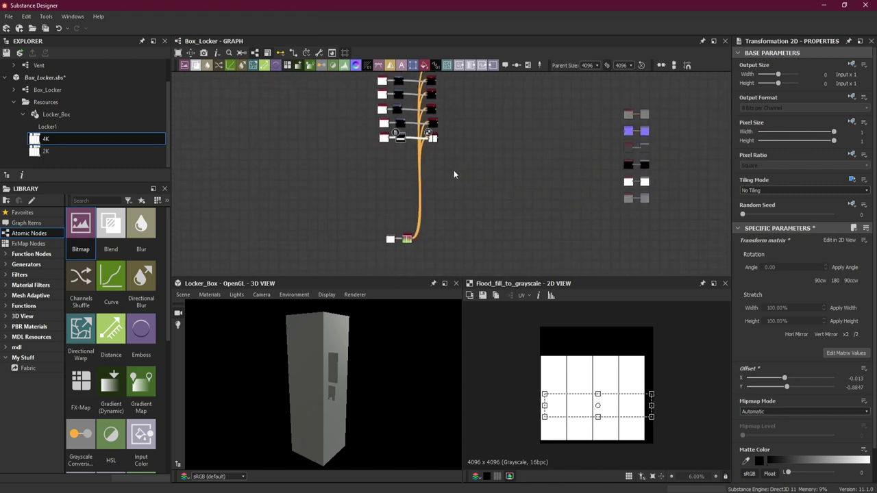
left_click(399, 247)
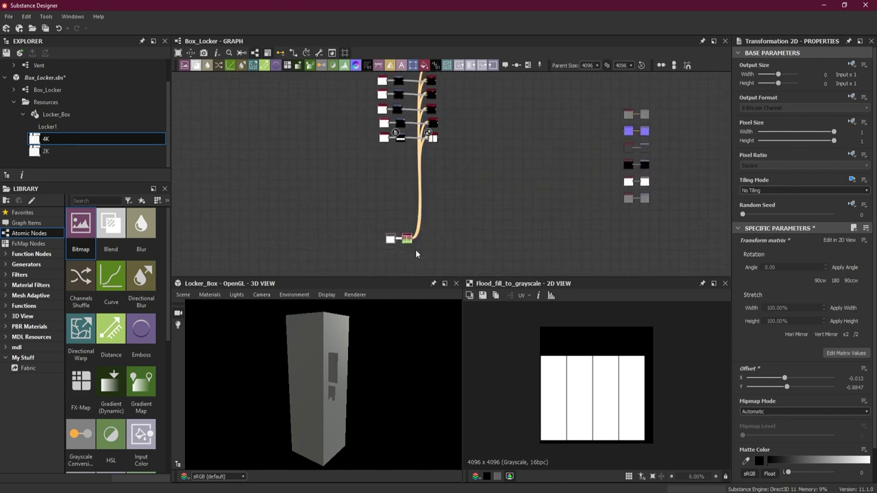
left_click_drag(408, 239, 409, 175)
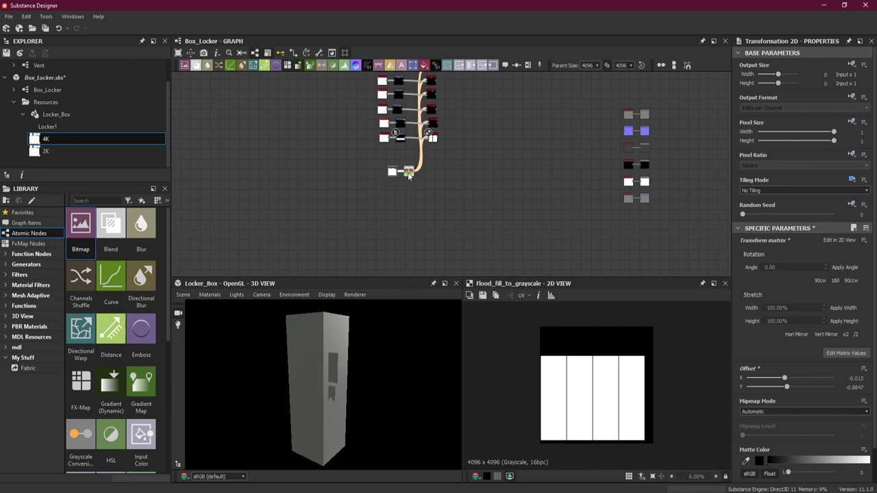
scroll(435, 182, "down", 2)
left_click_drag(374, 97, 472, 213)
left_click_drag(411, 157, 336, 192)
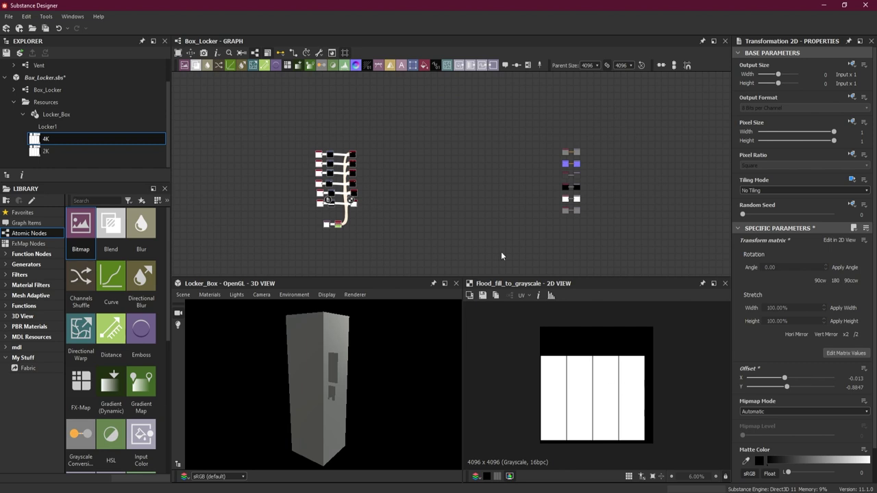
Enclose all the mask nodes in a frame titled UV Shell Masks and move it farther from the output nodes
scroll(331, 204, "up", 2)
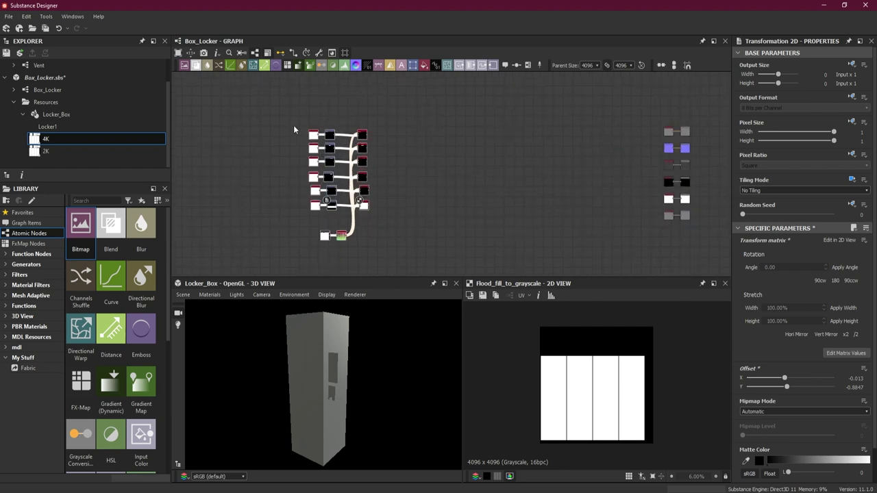
left_click_drag(286, 108, 392, 258)
right_click(365, 206)
left_click(420, 272)
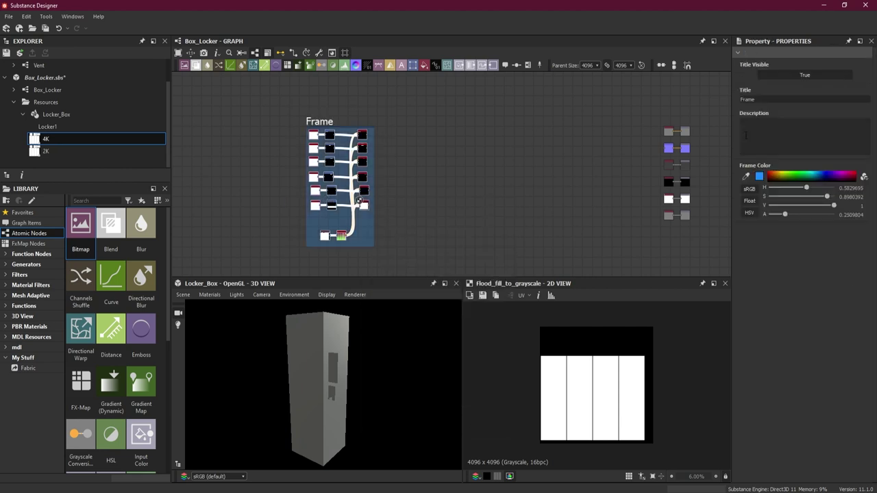
left_click_drag(769, 99, 719, 104)
type("UV Shells Mask")
key("Return")
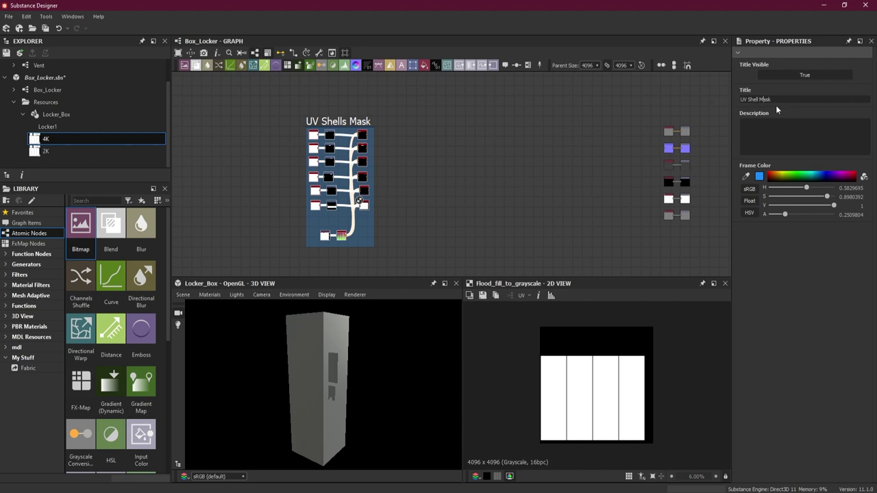
key("Return")
left_click_drag(356, 121, 292, 122)
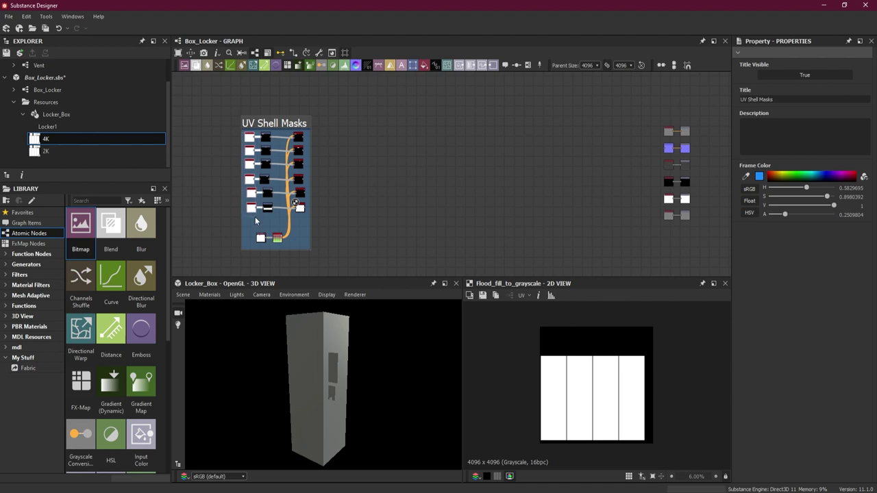
left_click(267, 125)
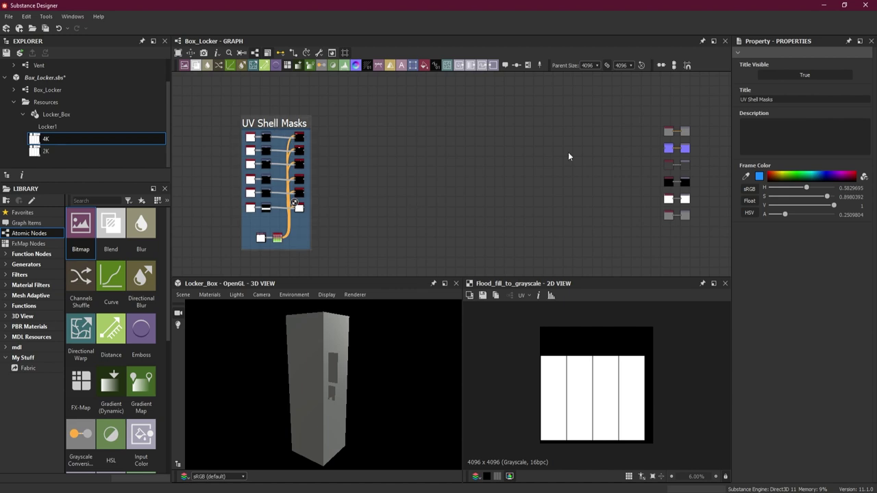
Change the color of the UV Shell Masks frame to white
left_click_drag(840, 178, 840, 175)
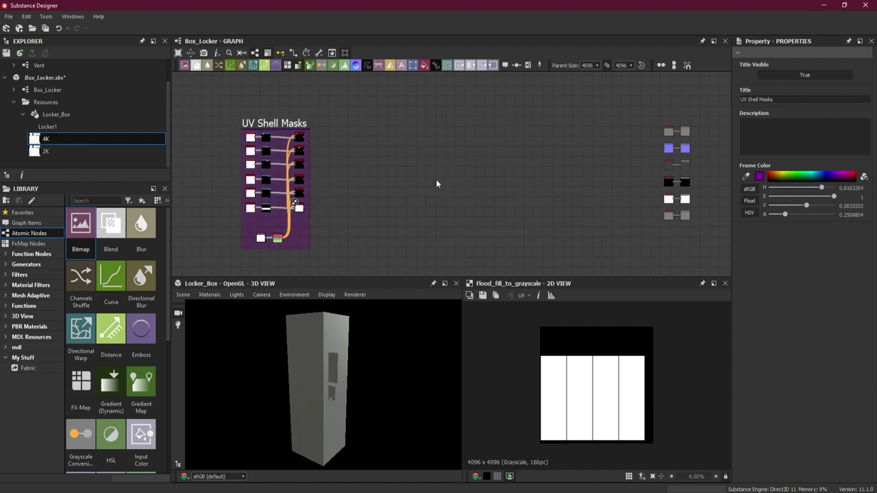
scroll(421, 173, "down", 2)
left_click_drag(330, 131, 248, 130)
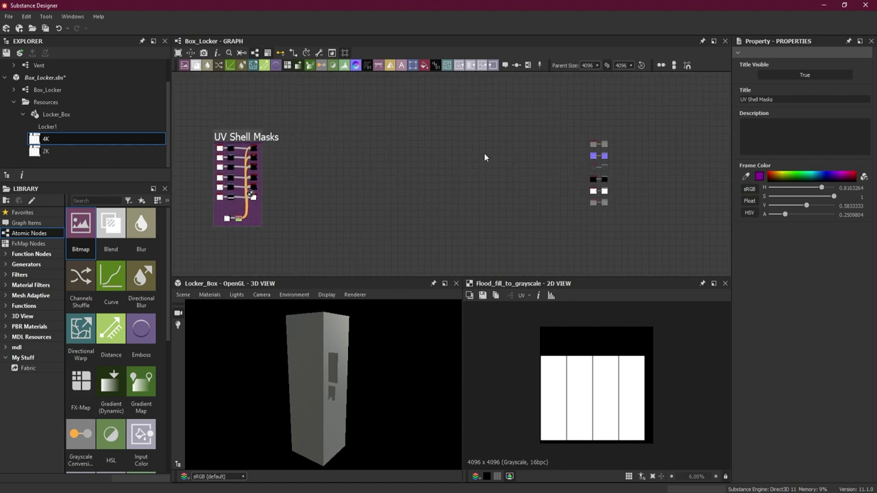
left_click(759, 176)
left_click_drag(609, 252, 505, 186)
left_click(352, 174)
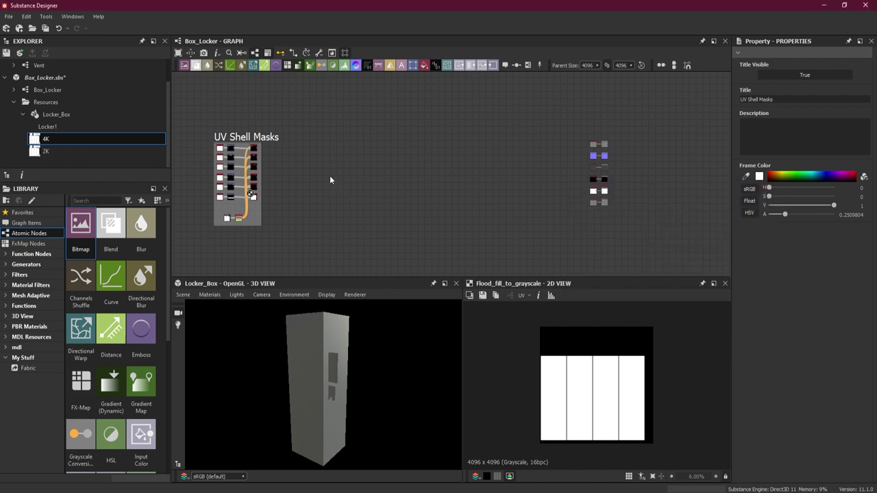
Move the UV Shell Masks frame slightly higher in the graph
middle_click_drag(334, 180, 352, 180)
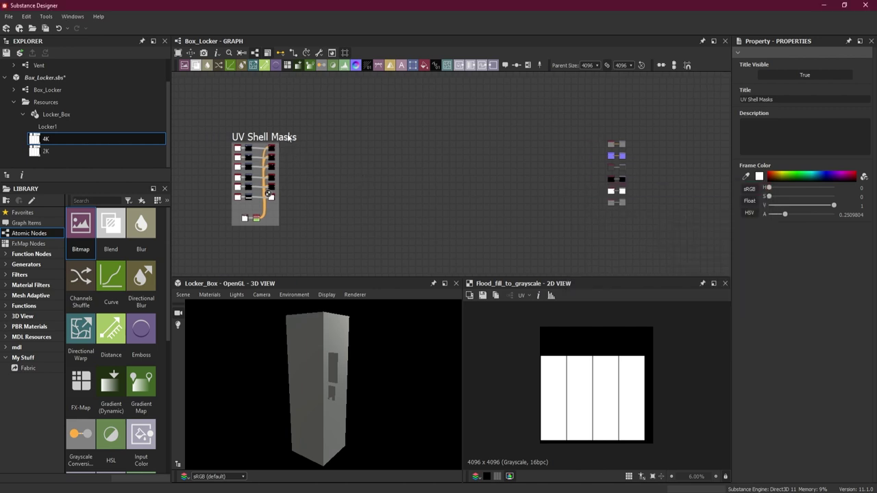
left_click_drag(238, 136, 241, 127)
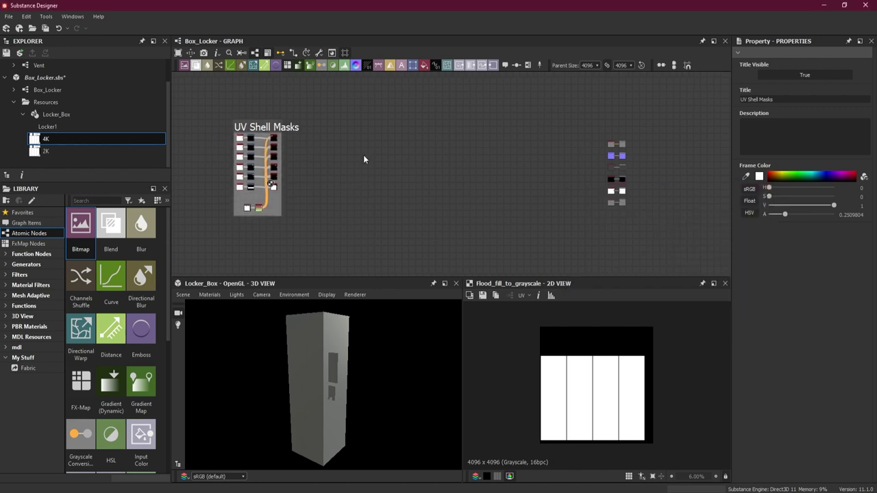
scroll(237, 152, "up", 1)
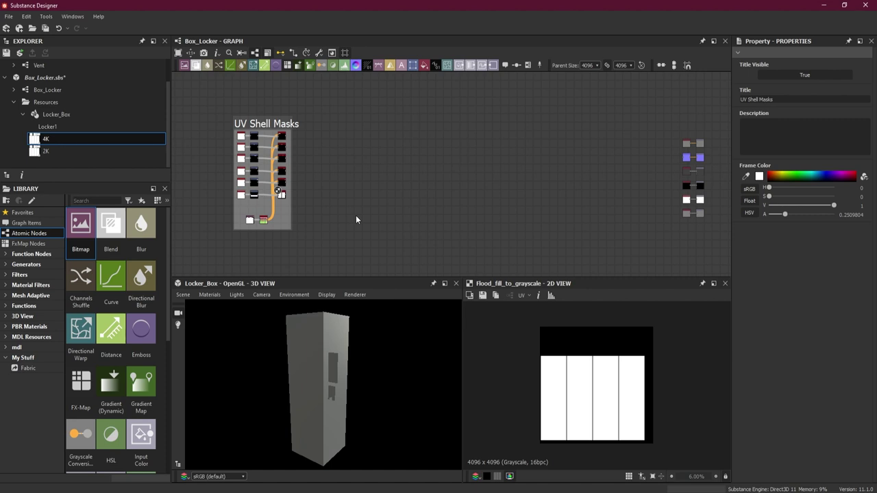
scroll(334, 354, "up", 5)
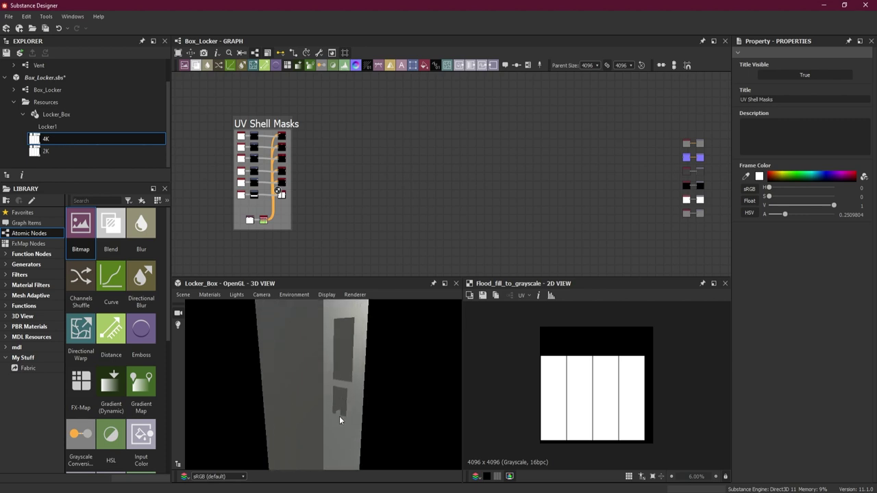
left_click_drag(374, 408, 343, 388)
scroll(343, 386, "down", 5)
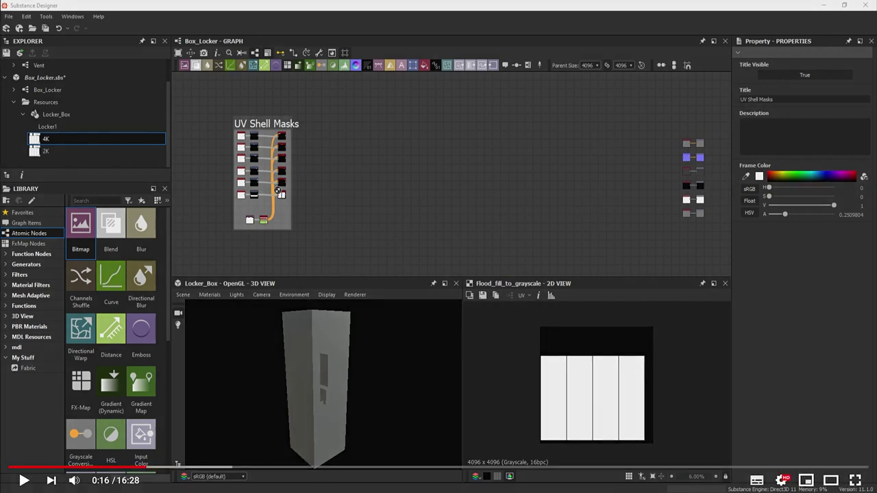
key("Escape")
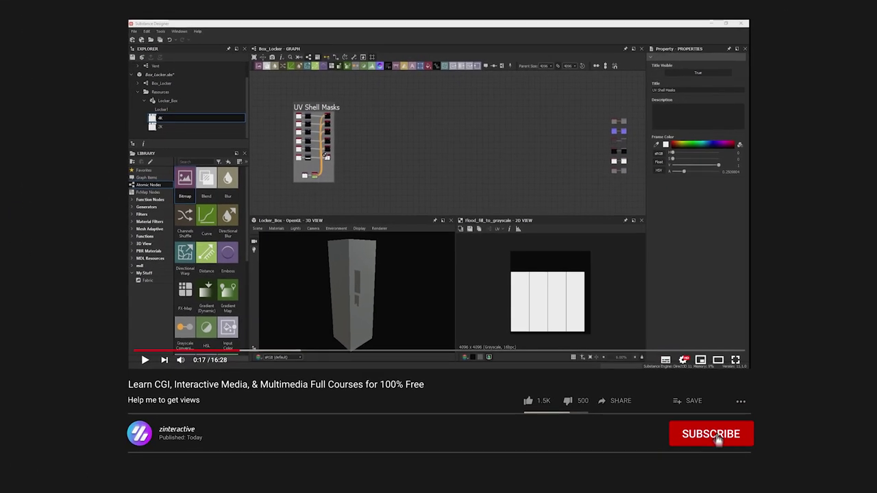
left_click(726, 450)
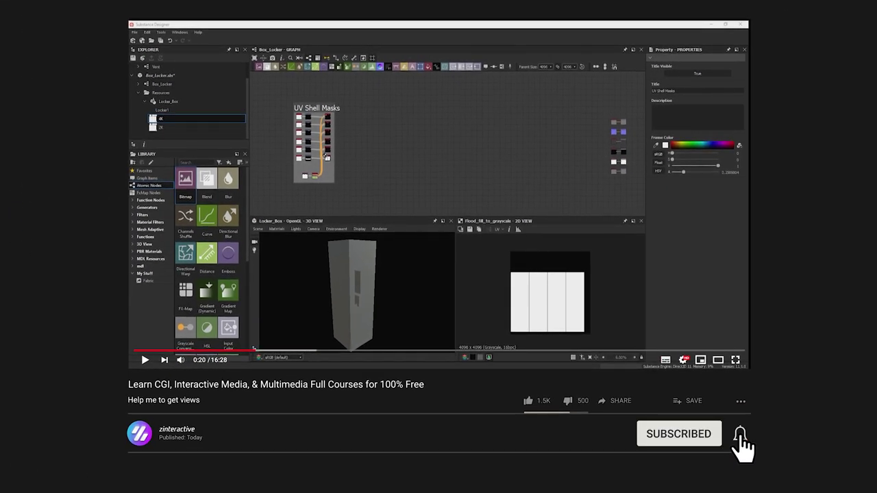
left_click(740, 436)
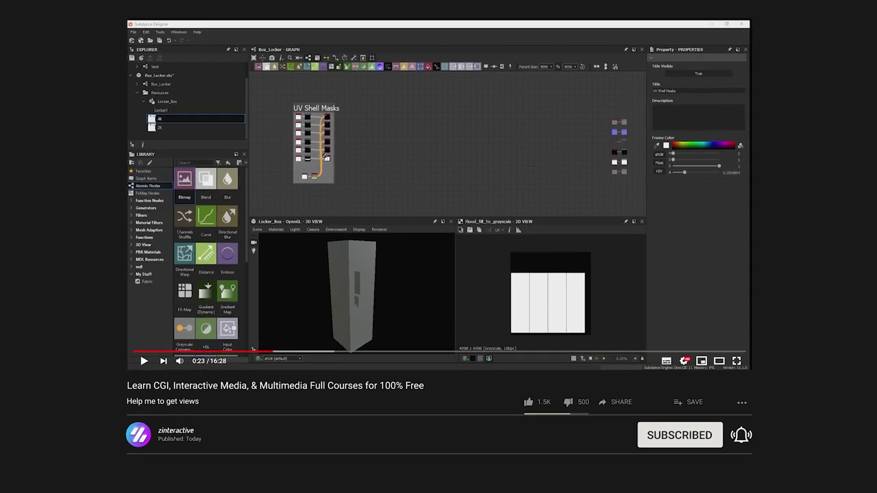